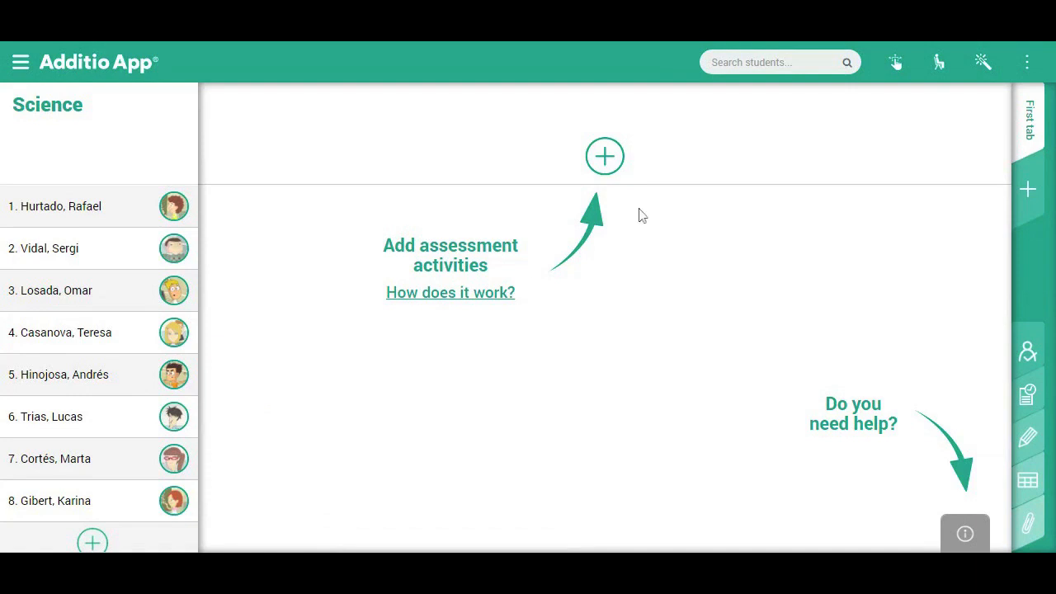
Start a new gradebook column named Presentations and set its mark type to the Category calculation.
click(605, 157)
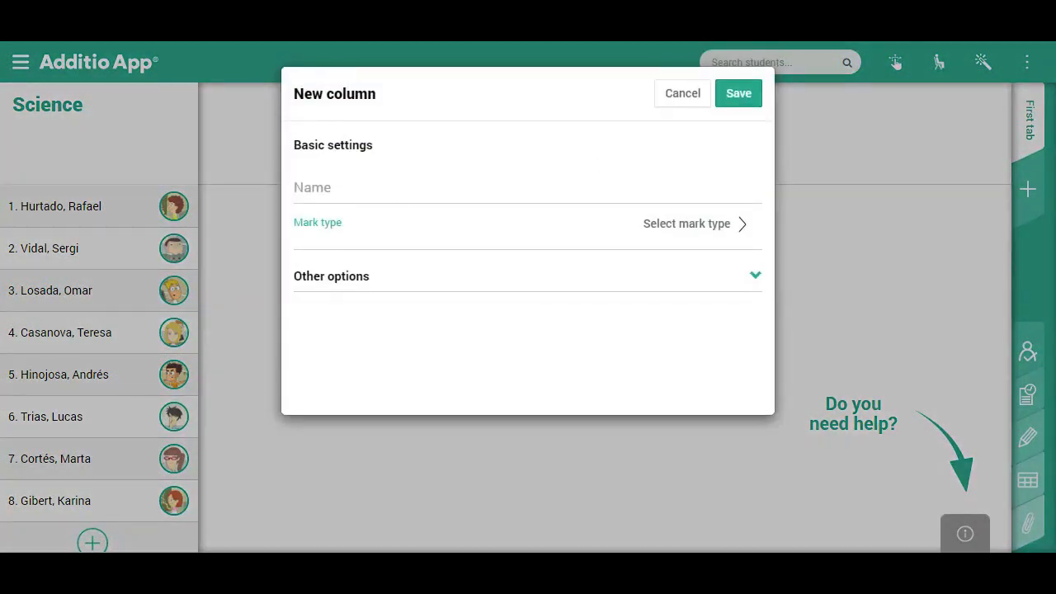
click(330, 188)
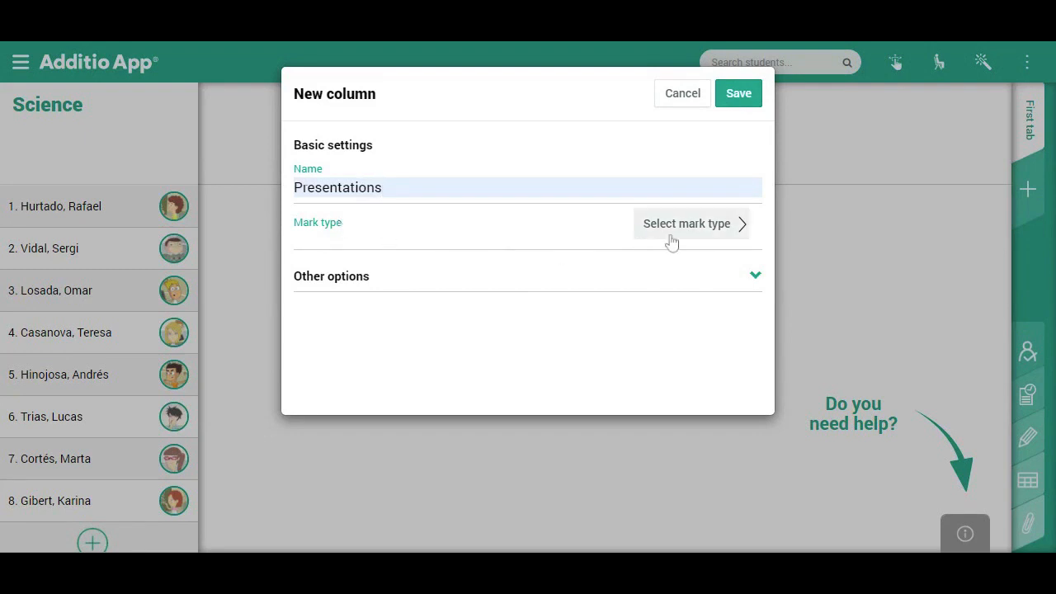
click(698, 239)
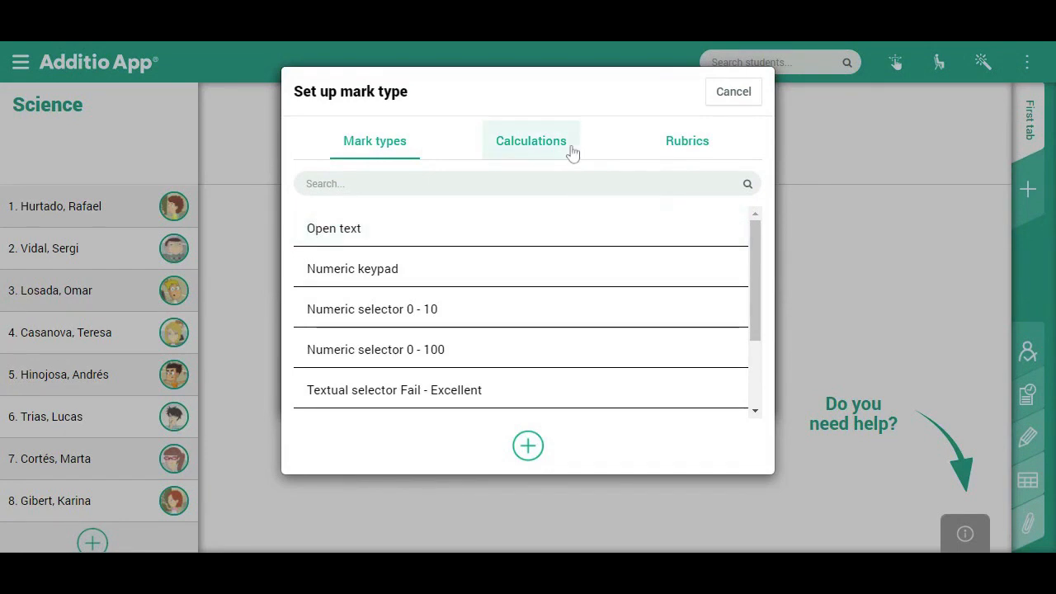
click(571, 153)
click(533, 238)
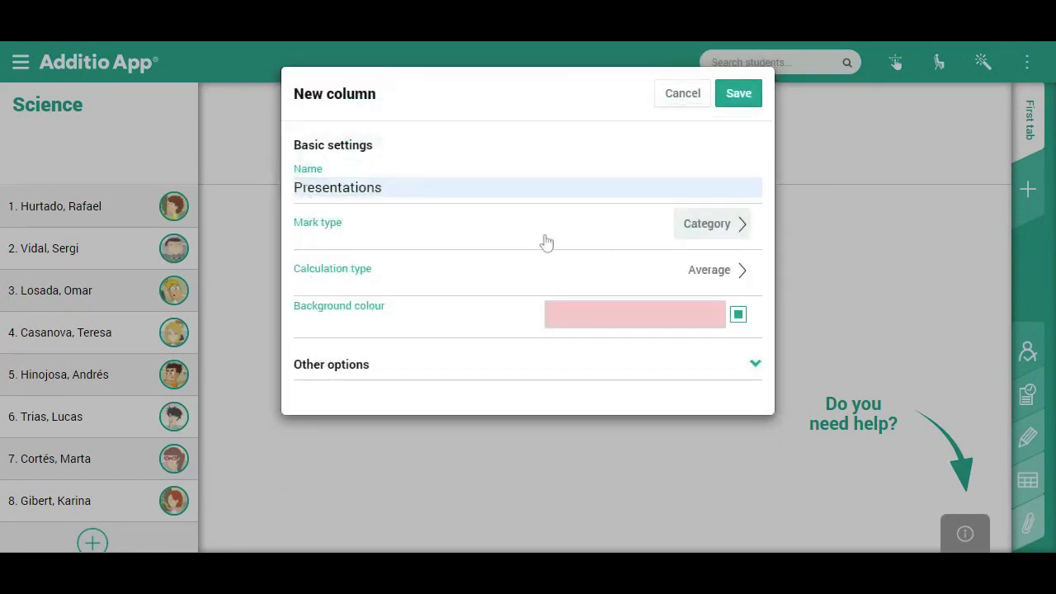
Set the Presentations category to the Average calculation type with a light cyan background colour and save it.
click(723, 269)
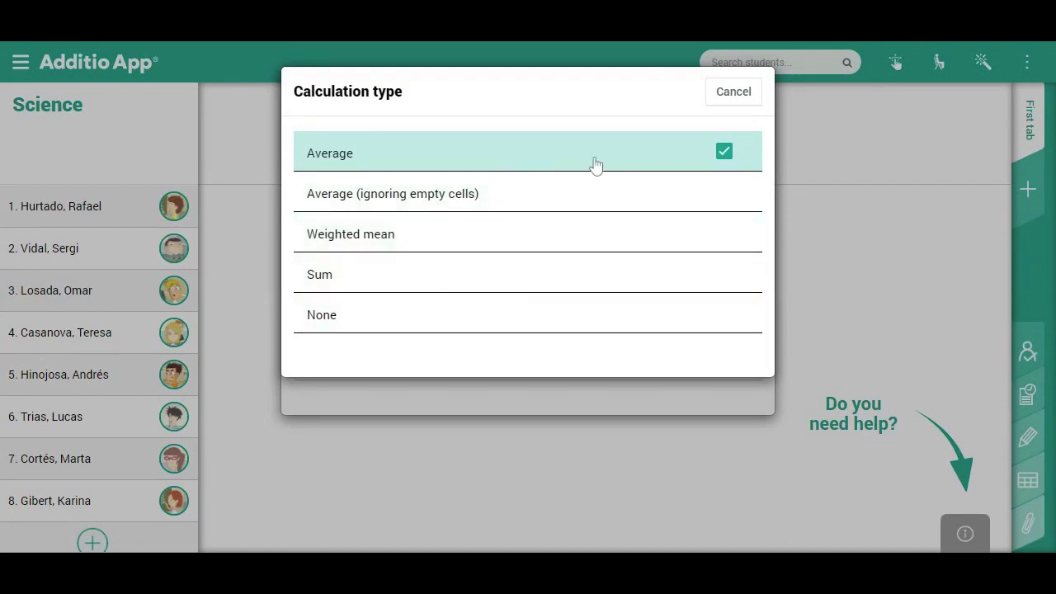
click(566, 161)
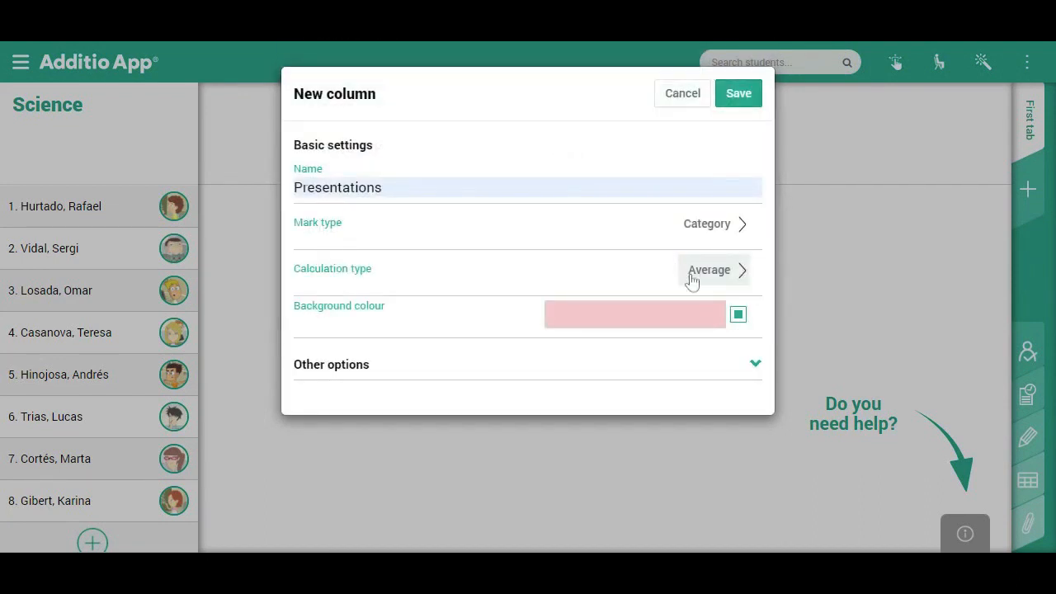
click(695, 322)
click(591, 401)
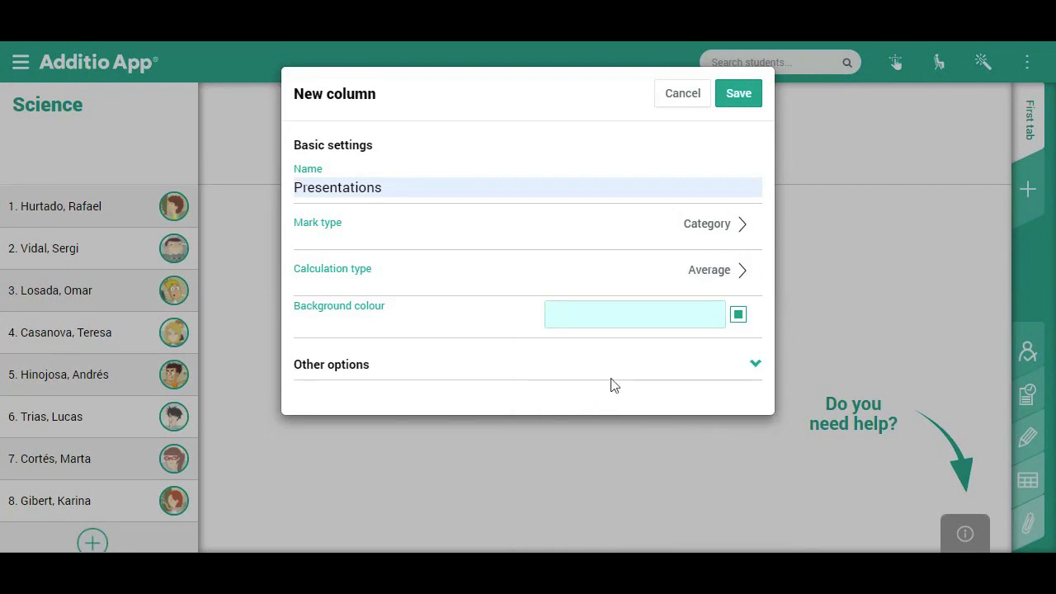
click(756, 99)
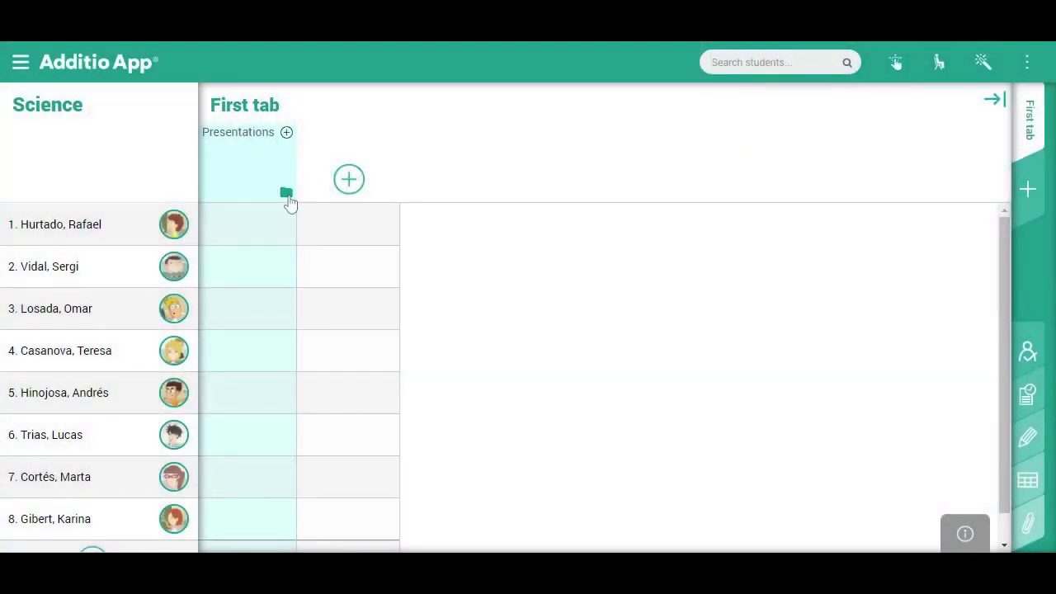
Add a column named Presentation 1 inside the Presentations category, marked with the Oral presentation rubric, and save it.
click(287, 134)
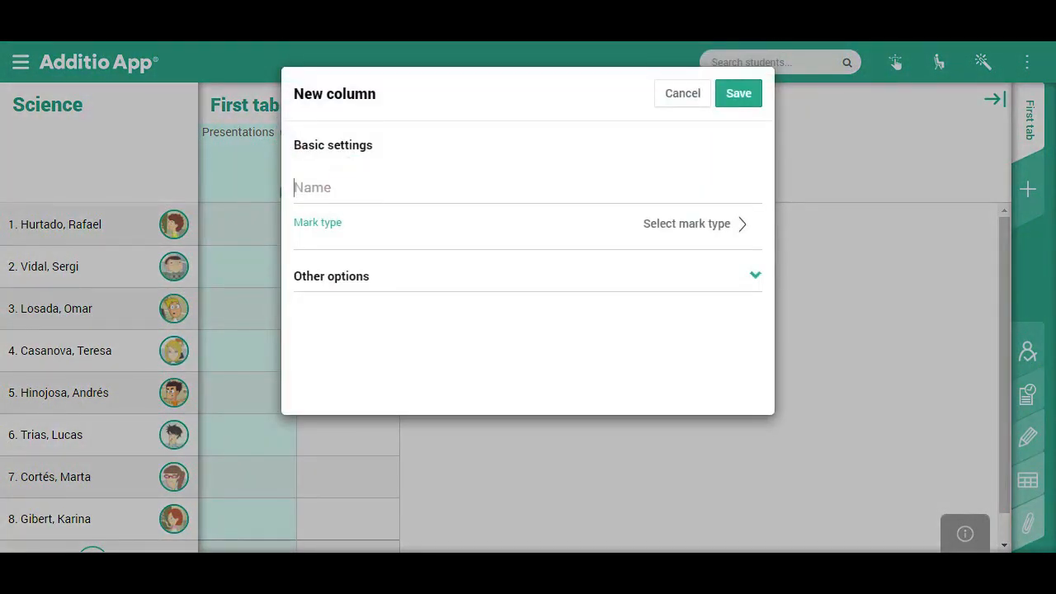
click(726, 228)
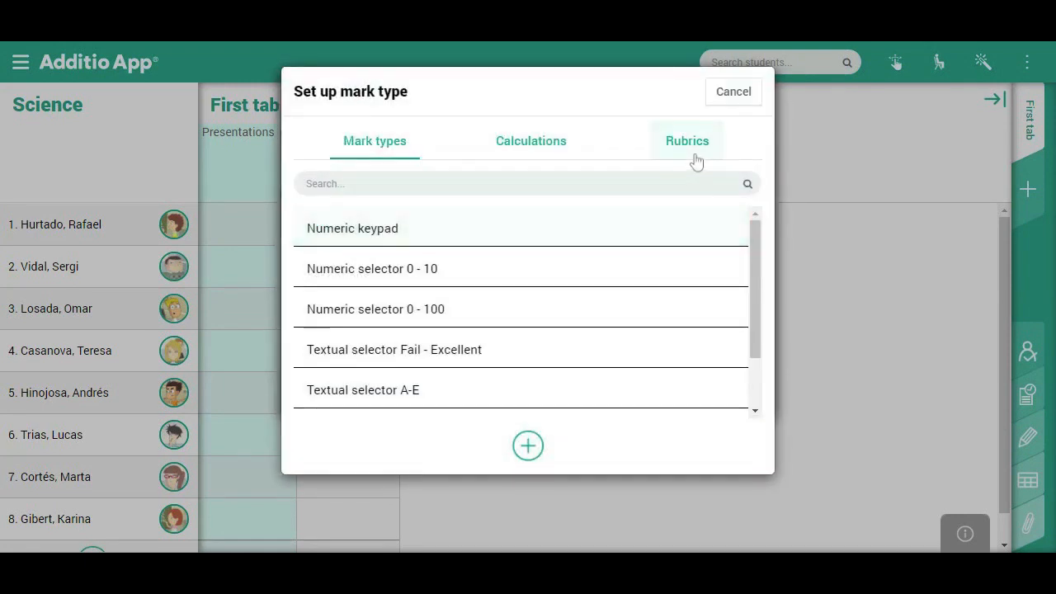
click(697, 157)
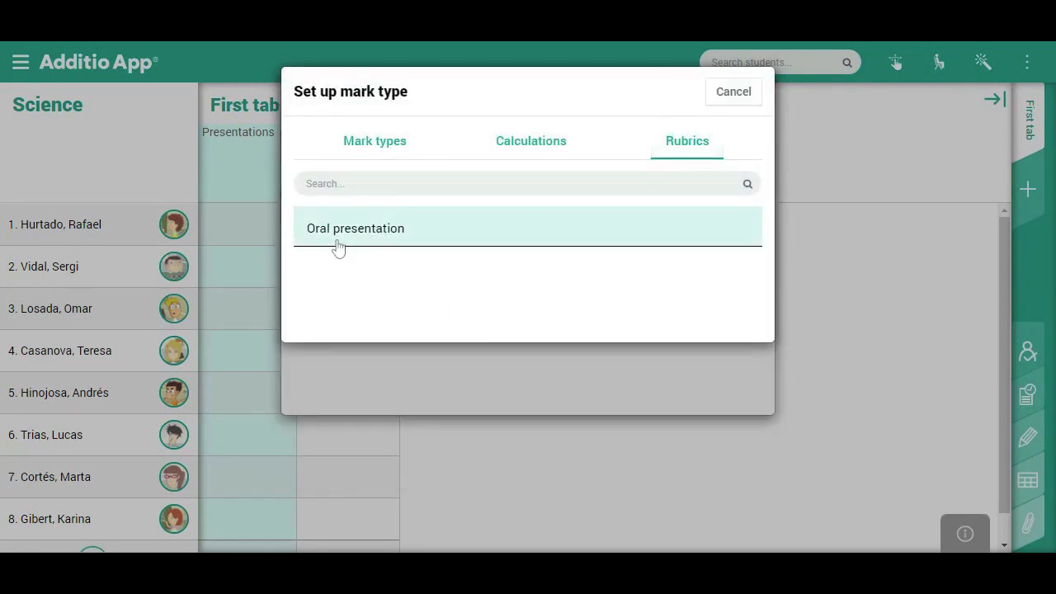
click(364, 239)
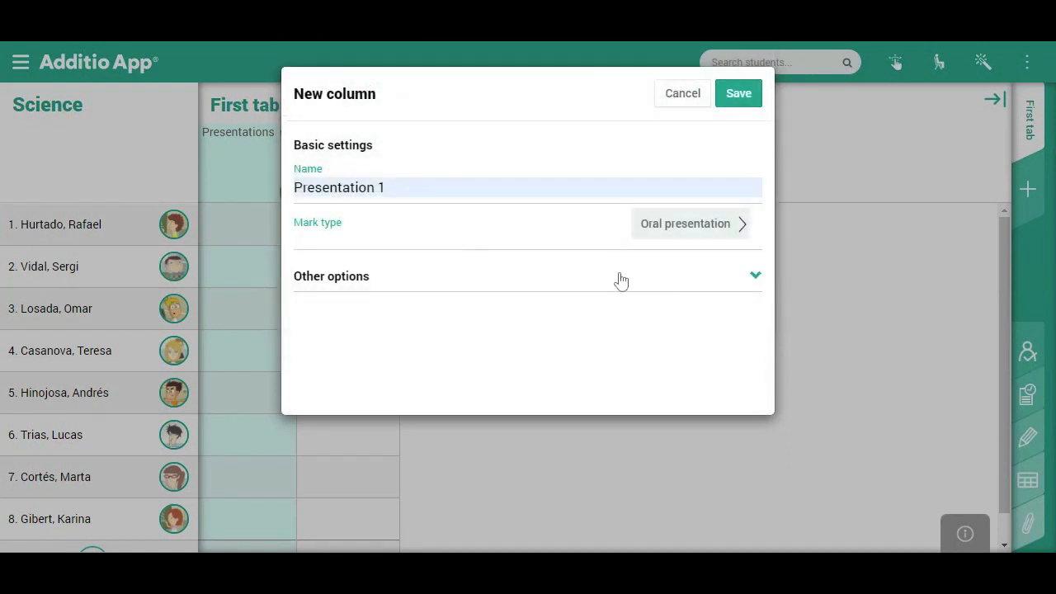
click(752, 99)
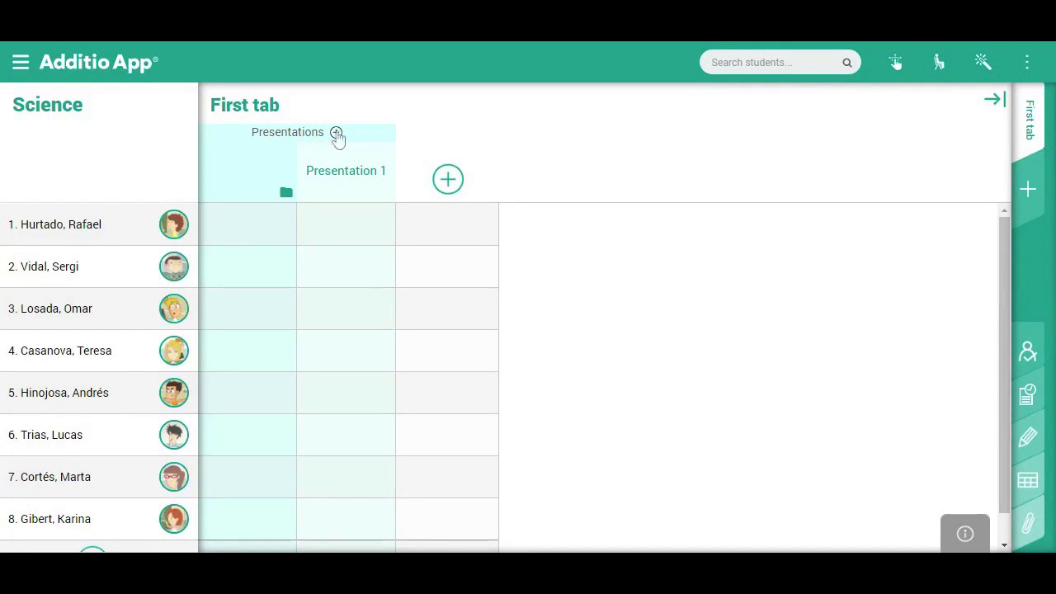
Add a second column named Presentation 2 to the Presentations category, using the Oral presentation rubric, and save it.
click(336, 133)
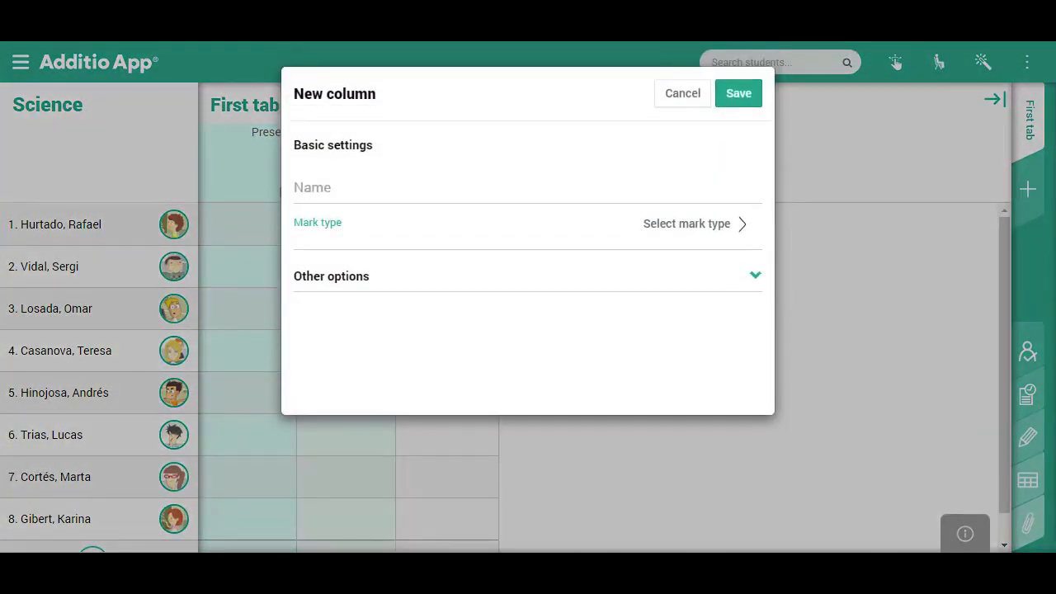
key(Down)
key(Down)
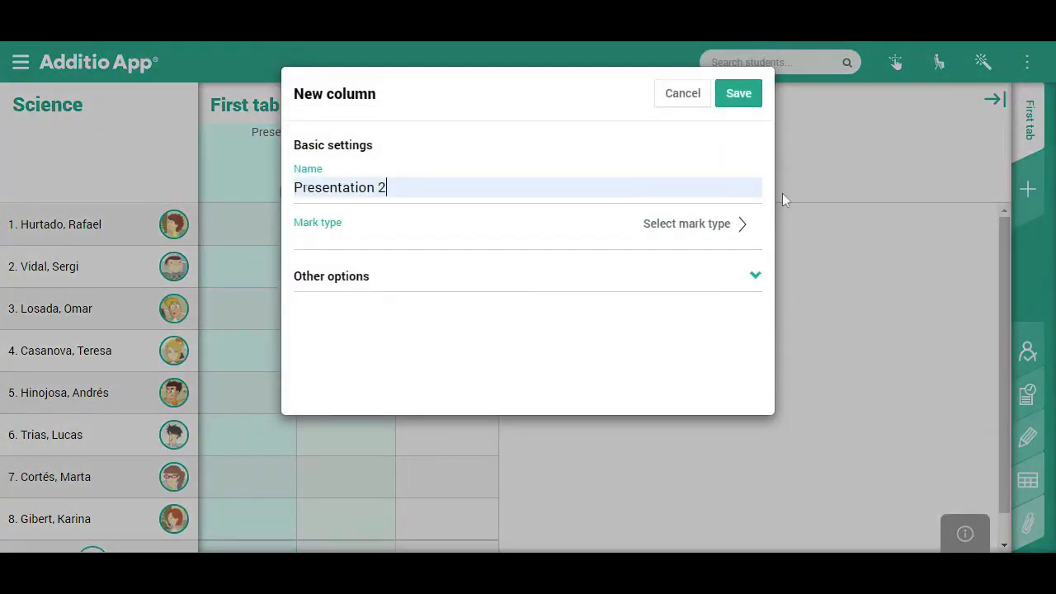
click(731, 223)
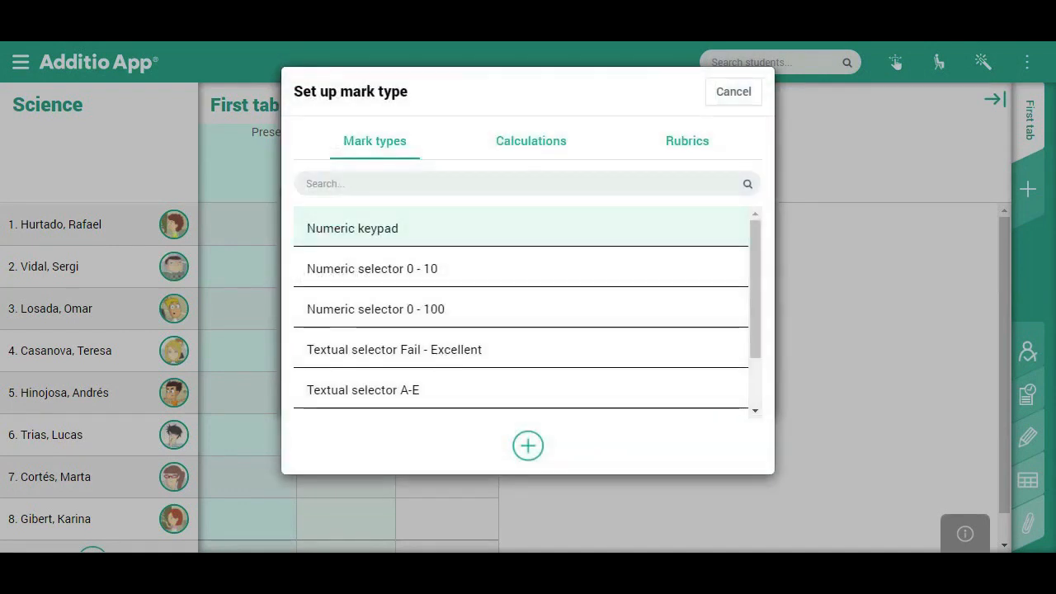
click(695, 153)
click(605, 240)
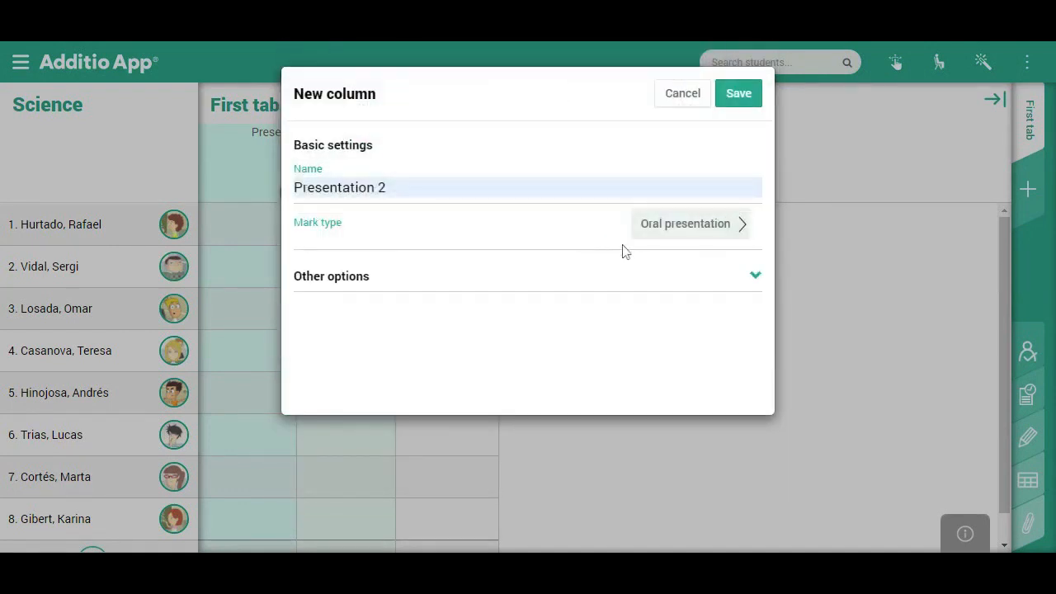
click(737, 94)
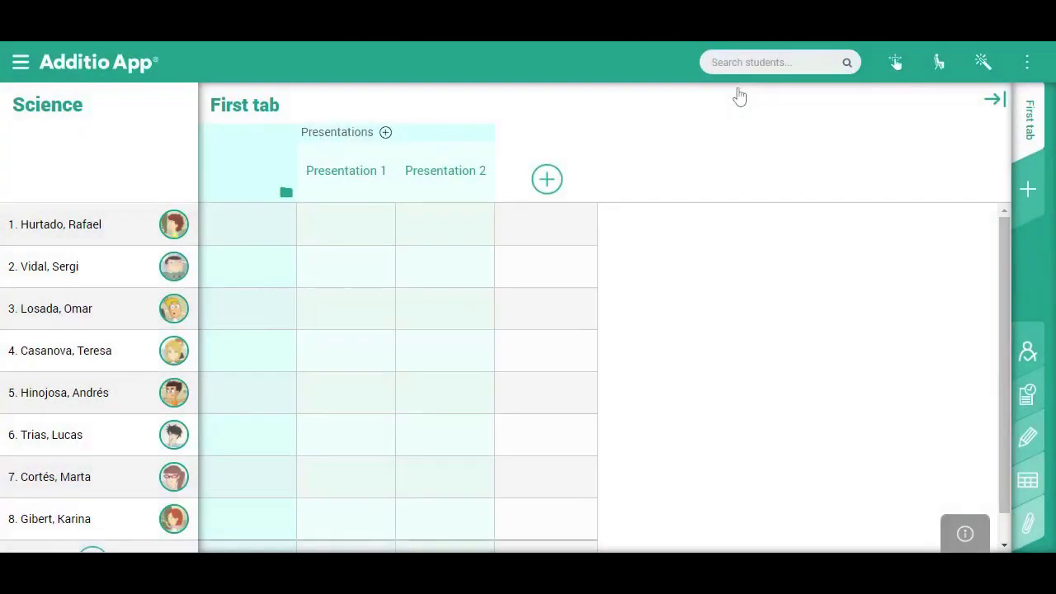
Grade the first student's Presentation 1: Content Excellent, Comprehensibility Good, Fluency Fair, Accuracy Good and Effort Excellent.
click(349, 234)
click(366, 236)
click(500, 320)
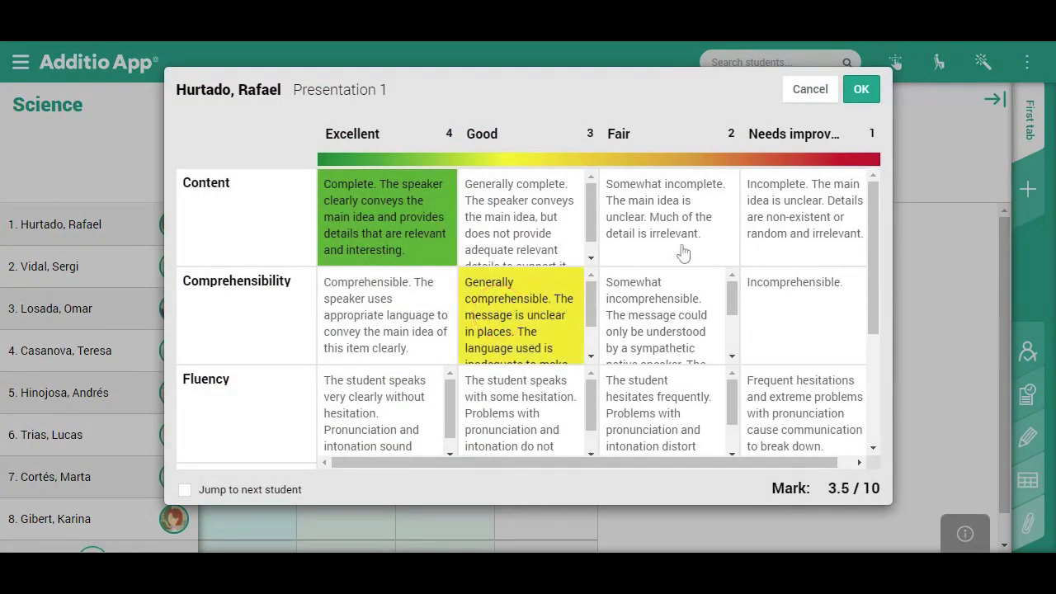
scroll(677, 255, down, 2)
click(663, 289)
click(528, 360)
click(518, 419)
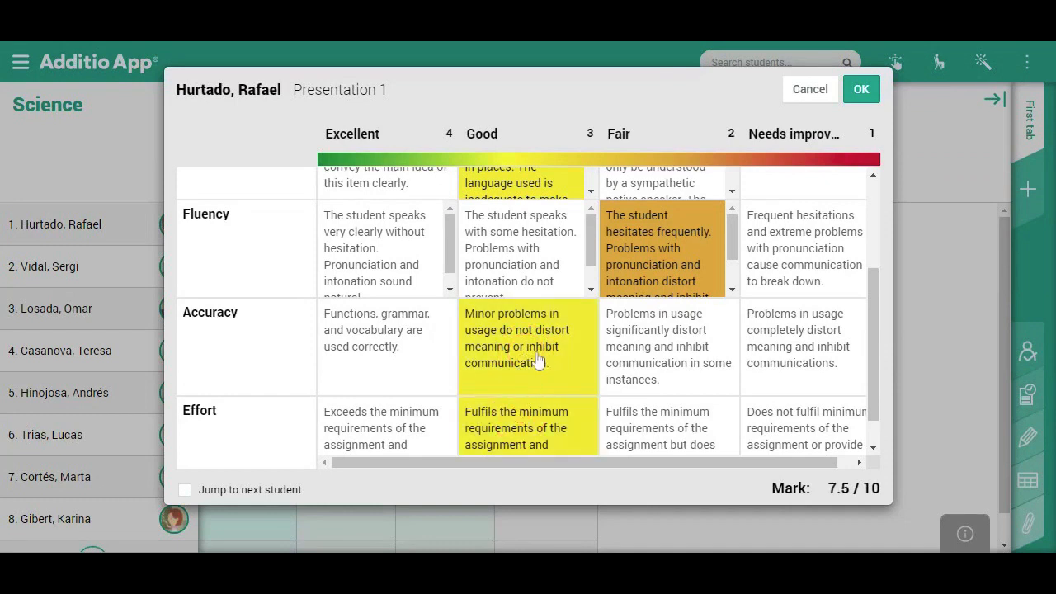
scroll(532, 363, down, 1)
click(436, 389)
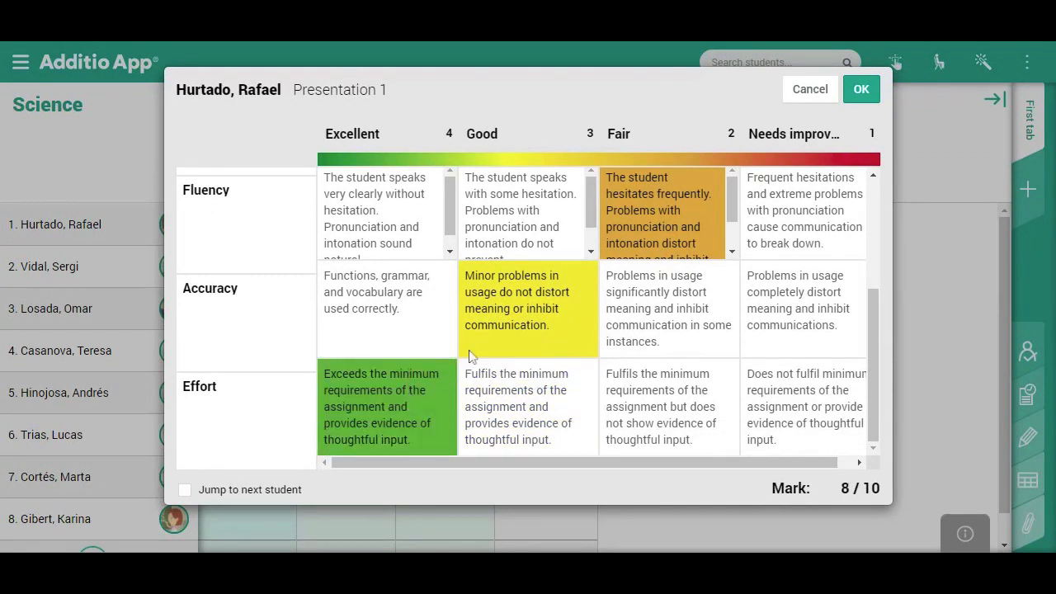
click(861, 90)
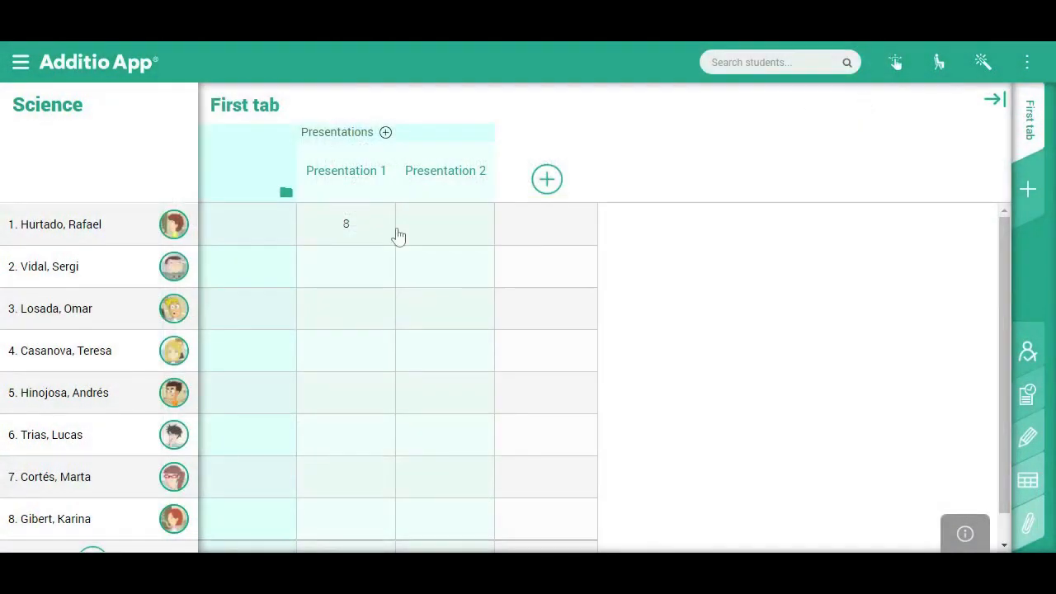
Grade the first student's Presentation 2: Content Fair, Comprehensibility Fair, Fluency Needs improvement, Accuracy Fair and Effort Good.
click(443, 241)
click(691, 235)
click(711, 307)
click(759, 380)
scroll(738, 305, down, 2)
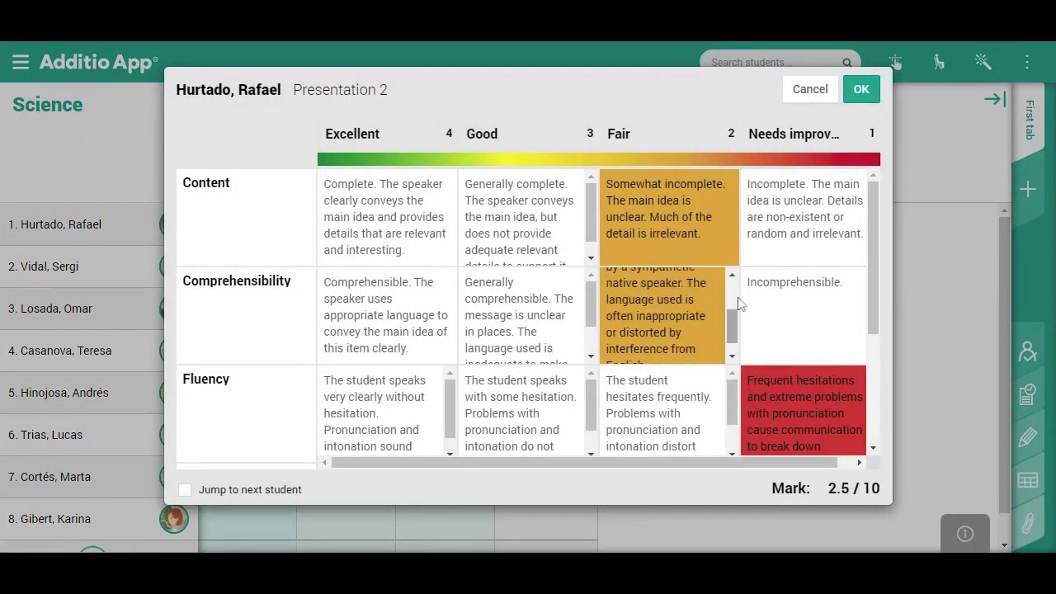
scroll(873, 262, down, 3)
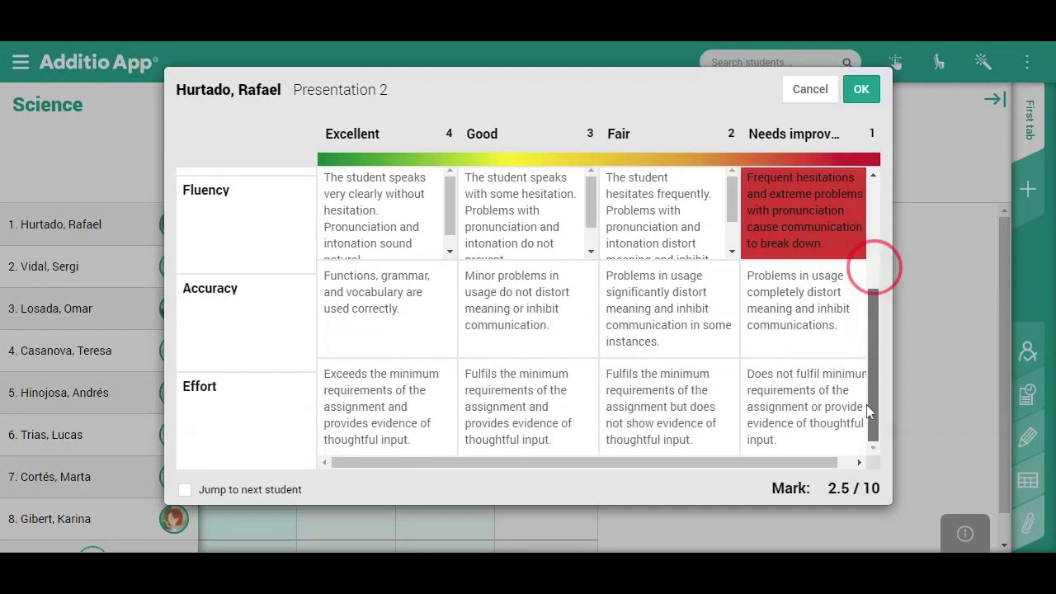
click(681, 346)
click(548, 417)
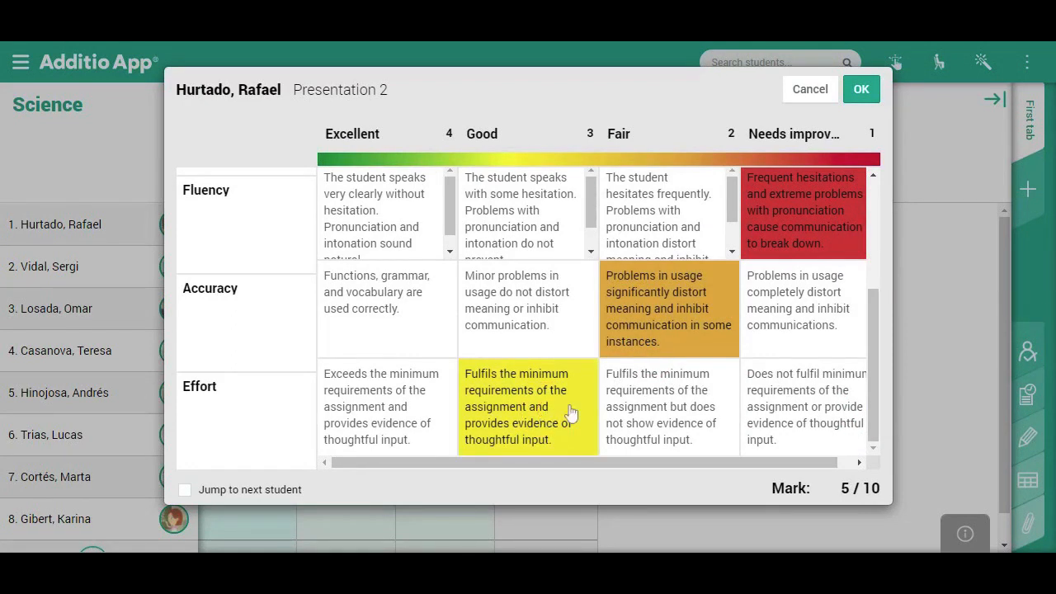
click(858, 99)
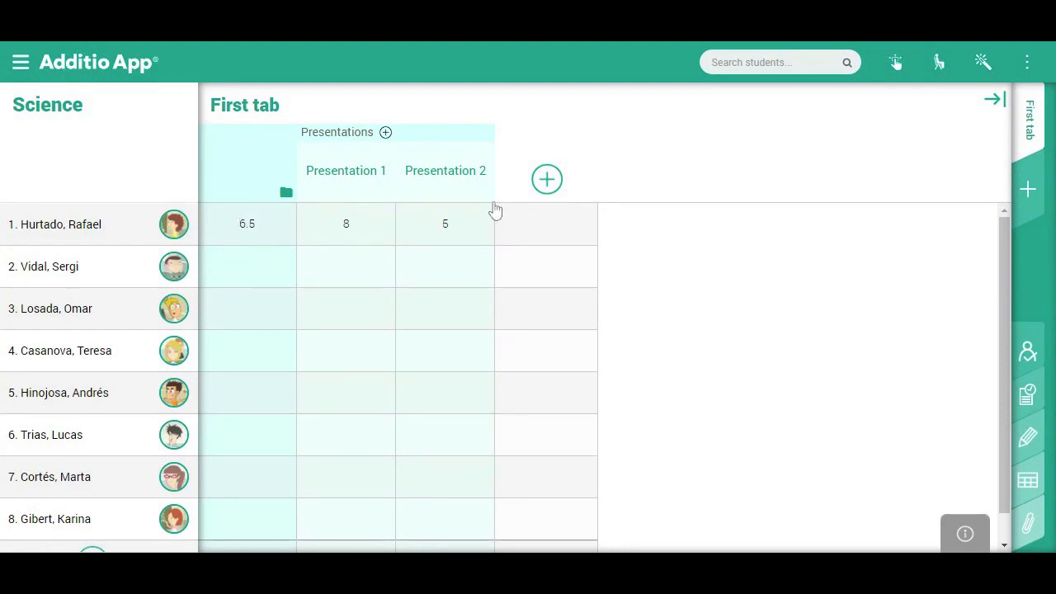
Start another new column outside the Presentations category, name it Exam and set its mark type to Category.
click(547, 180)
click(438, 188)
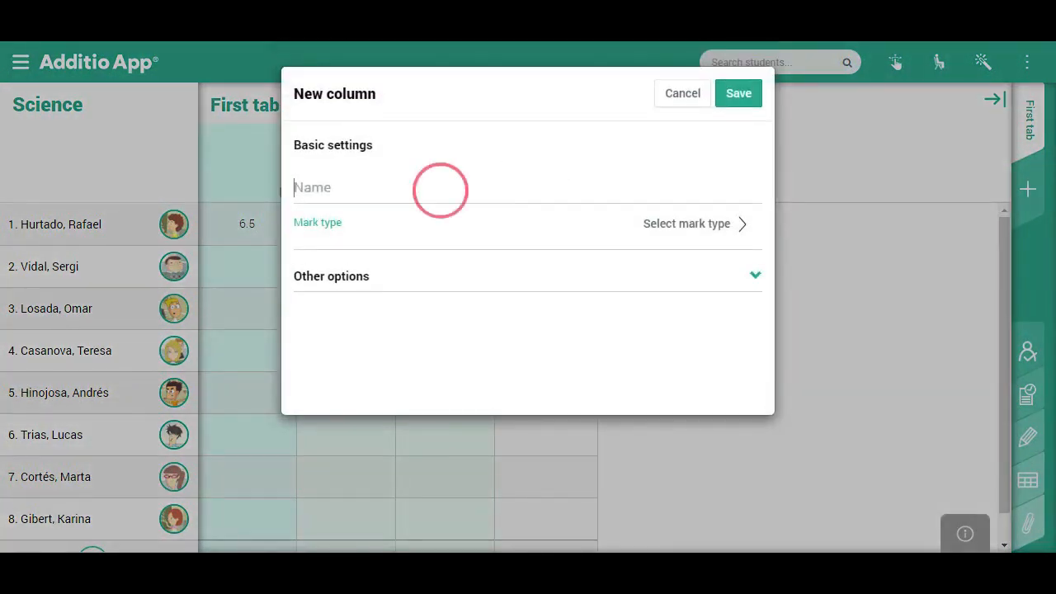
text(PresentationsExam)
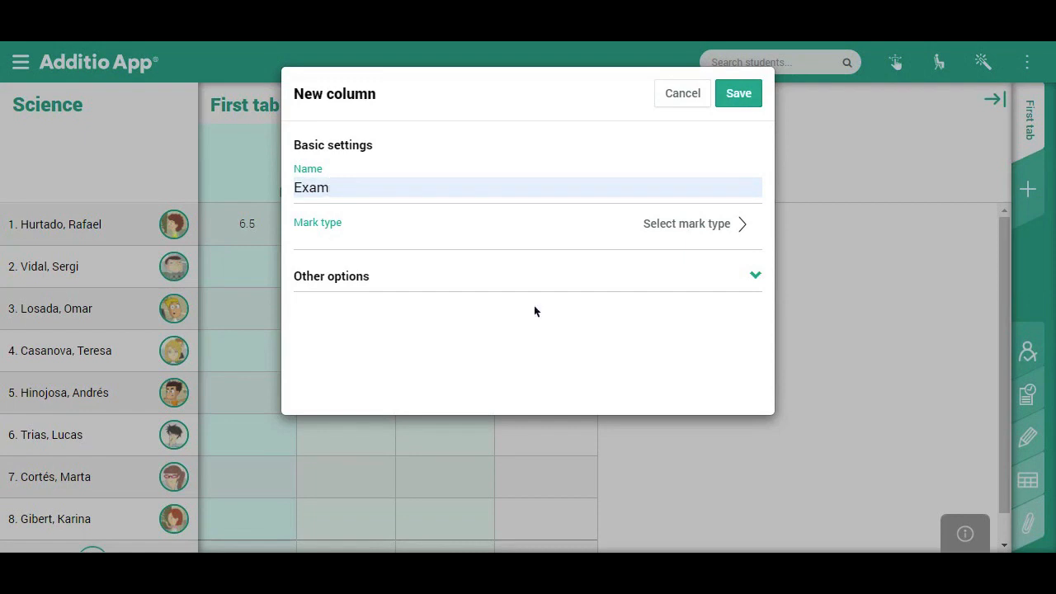
click(737, 227)
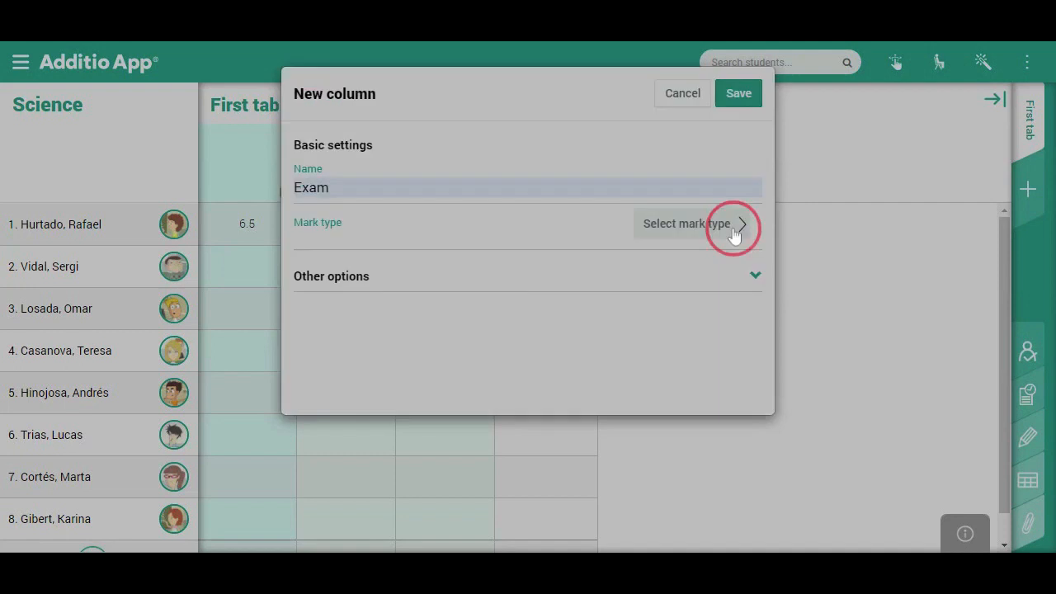
click(537, 147)
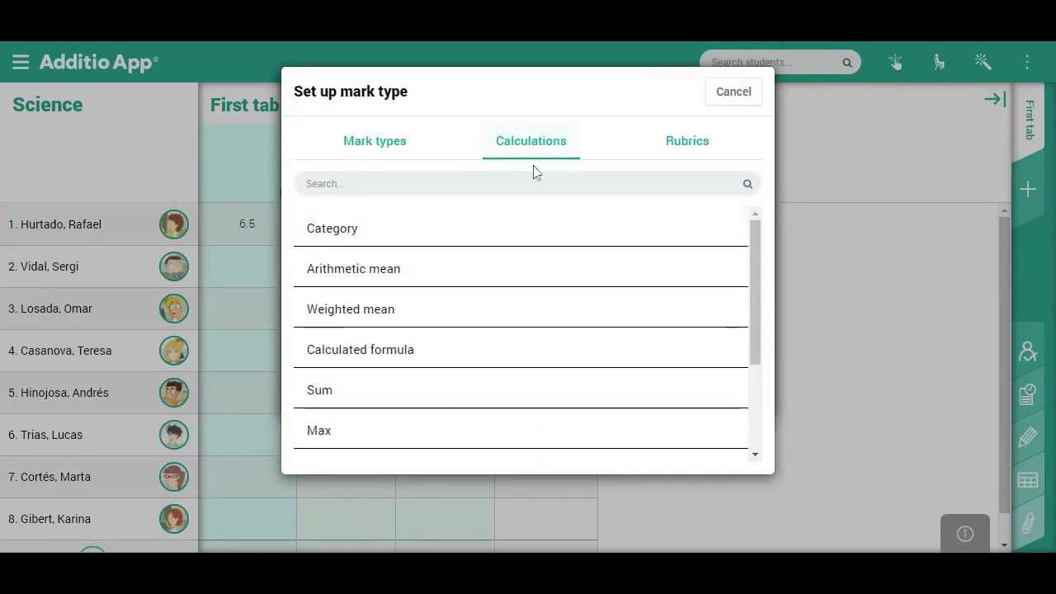
click(514, 235)
Set the Exam category to the Weighted mean calculation type with a light pink background colour and save it.
click(719, 272)
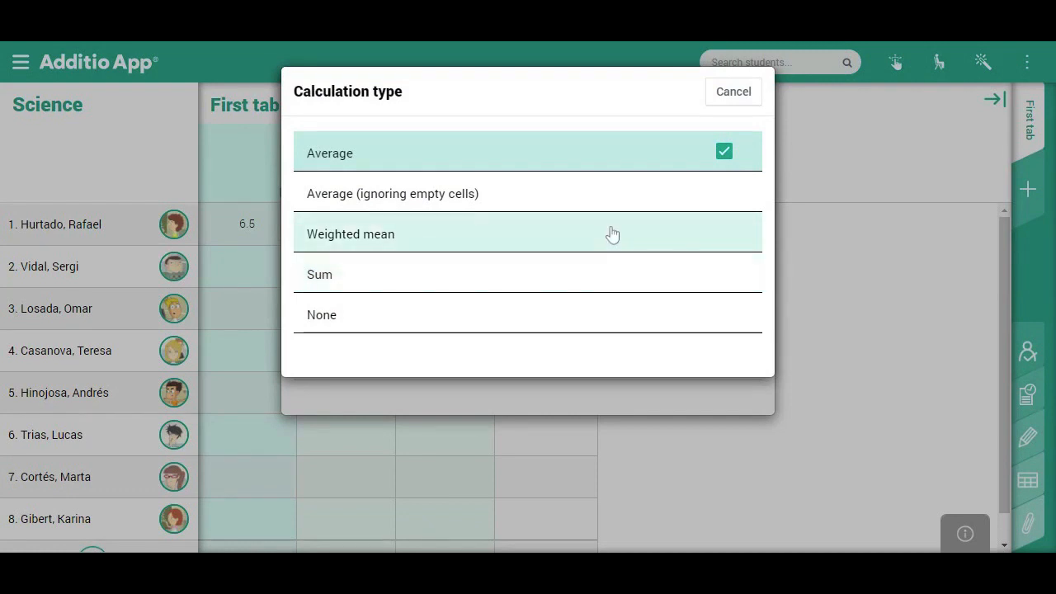
click(611, 236)
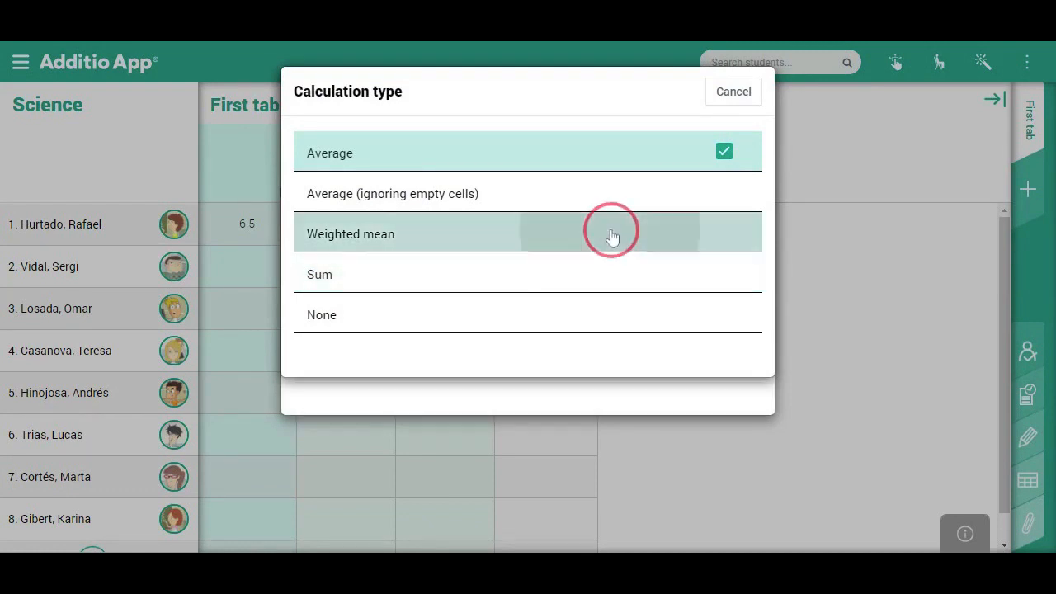
click(690, 320)
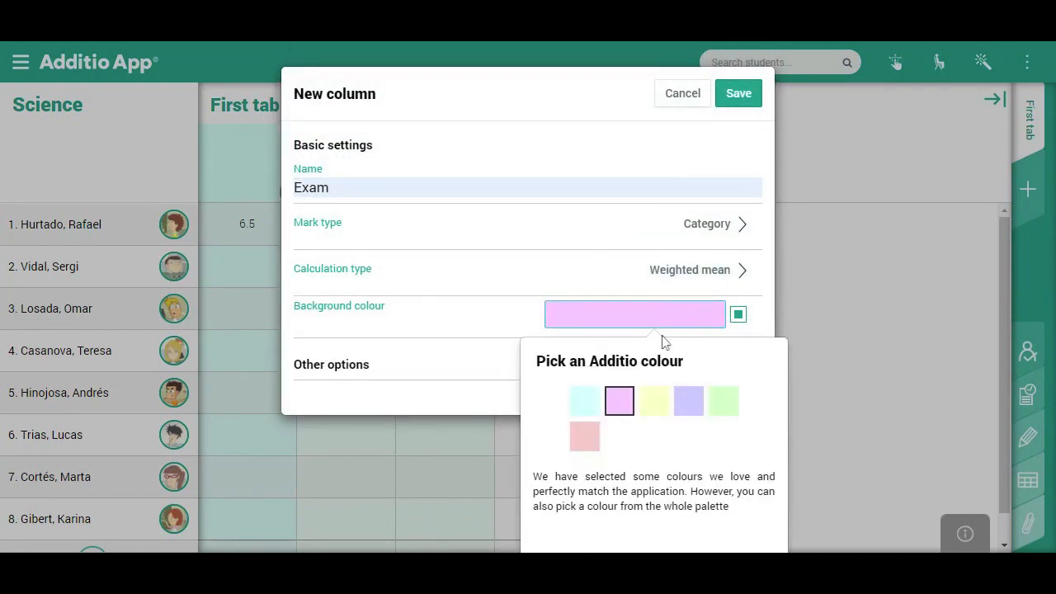
click(627, 402)
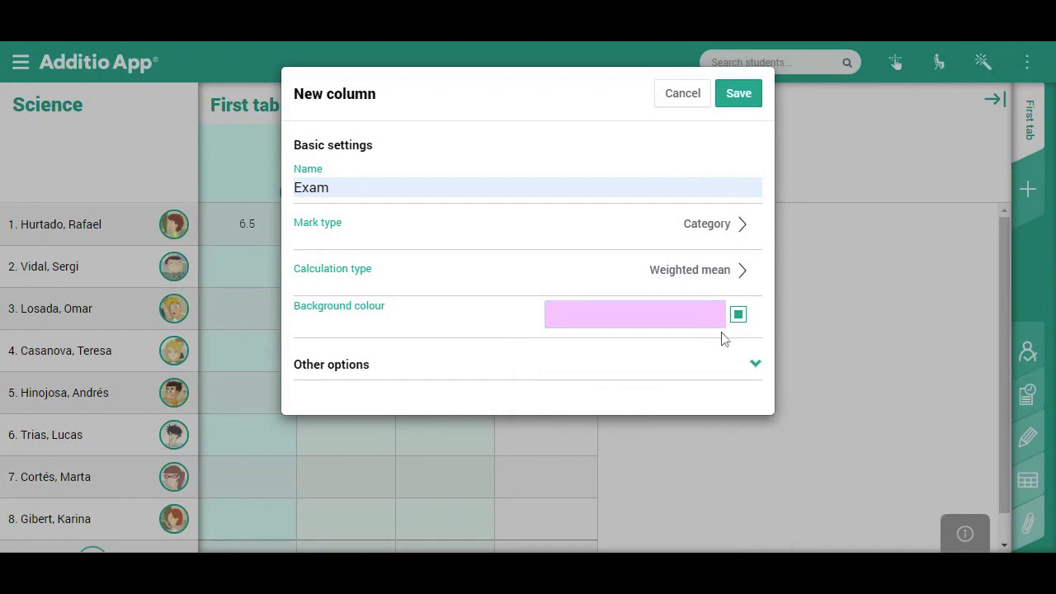
click(737, 98)
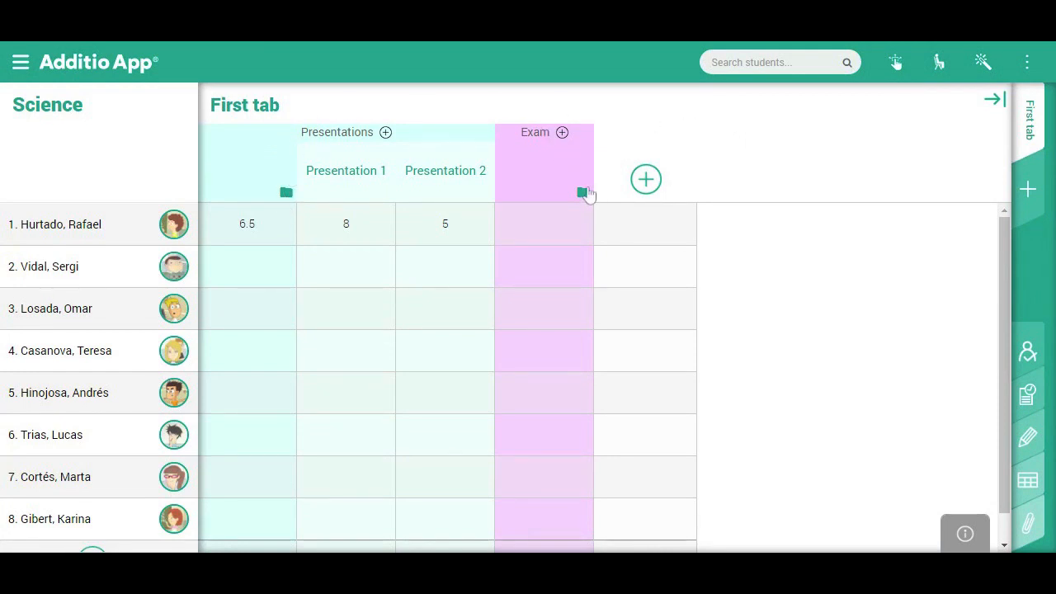
Start a new column inside the Exam category, name it Theory and set its mark type to Category.
click(562, 134)
click(424, 188)
text(Theory)
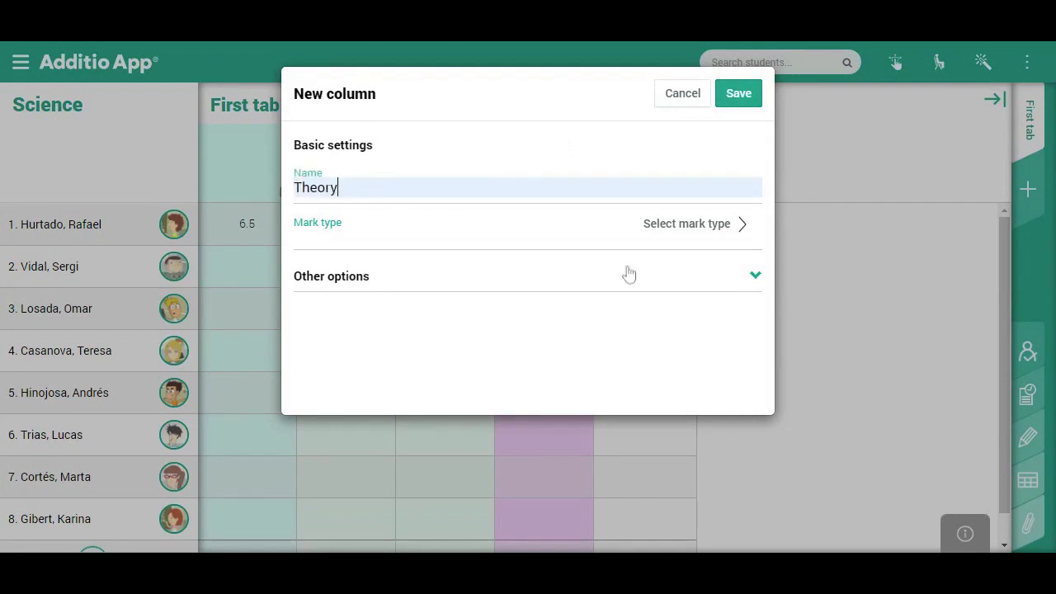
click(703, 237)
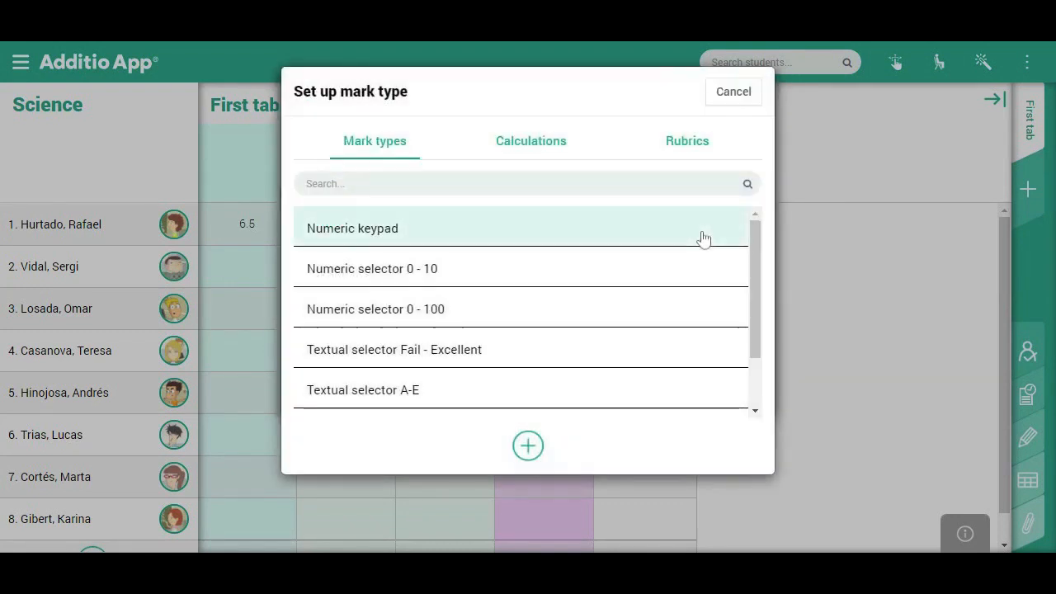
click(531, 145)
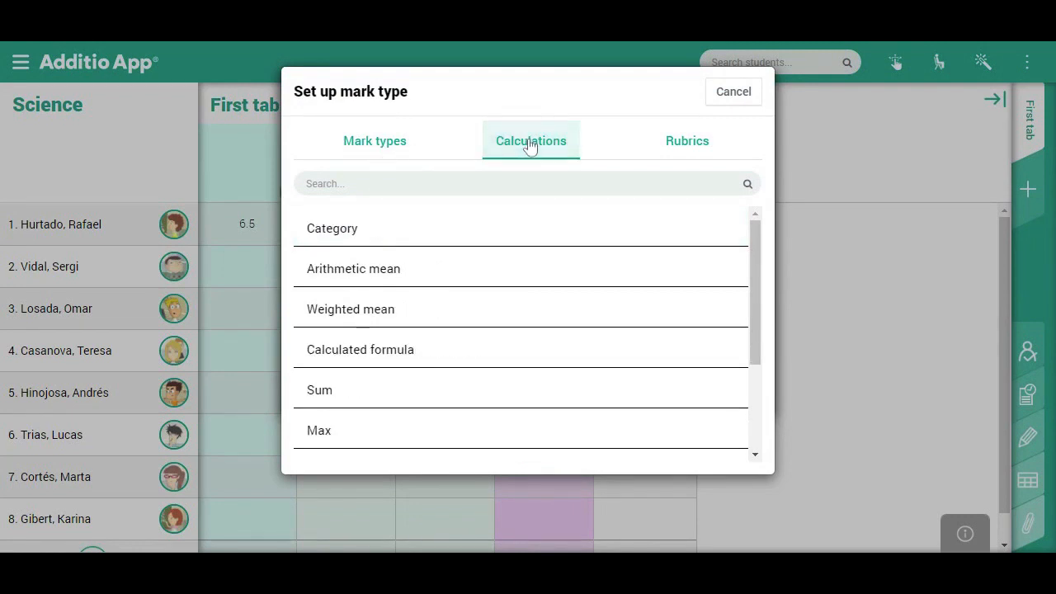
click(413, 228)
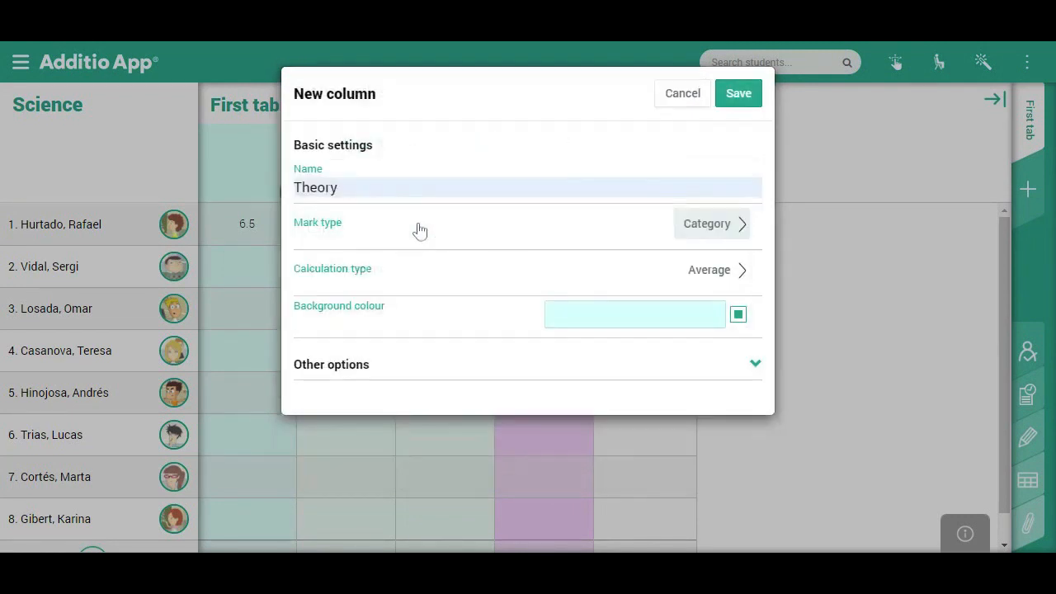
Set the Theory category to the Sum calculation type with a light yellow background colour and save it.
click(737, 270)
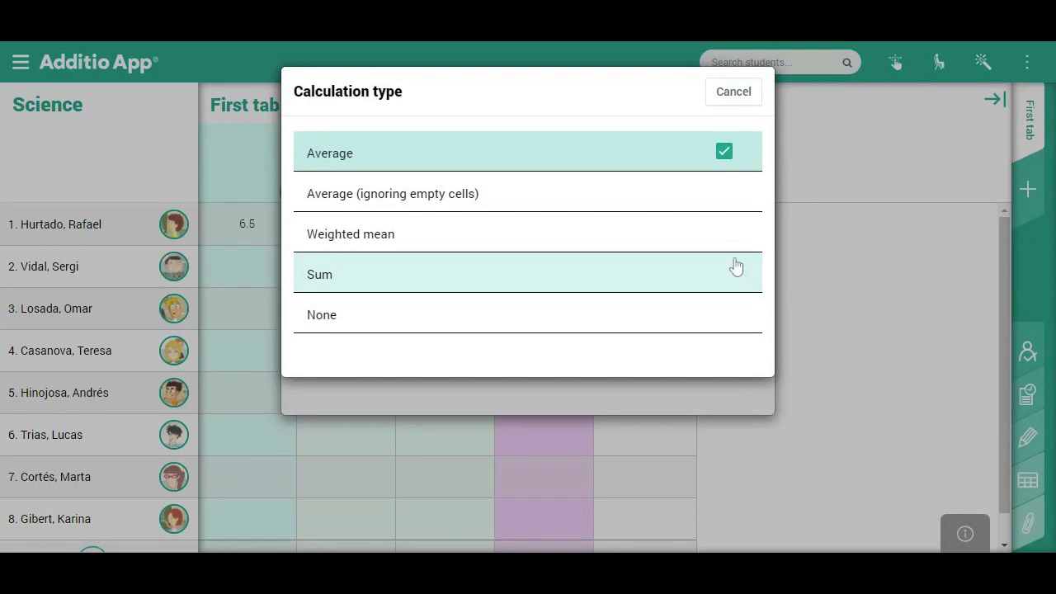
click(736, 268)
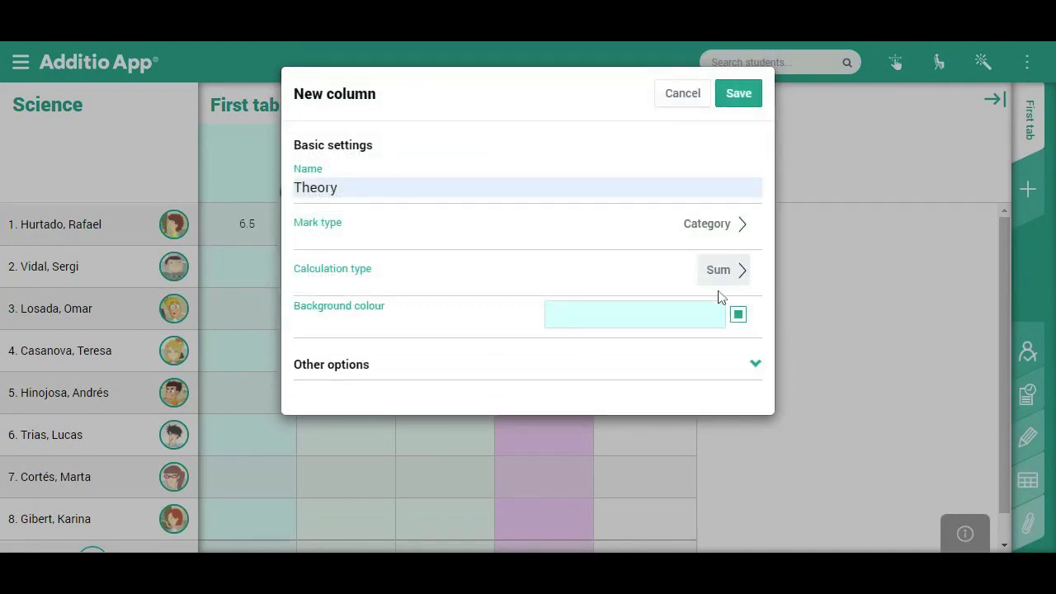
click(698, 319)
click(660, 403)
click(745, 108)
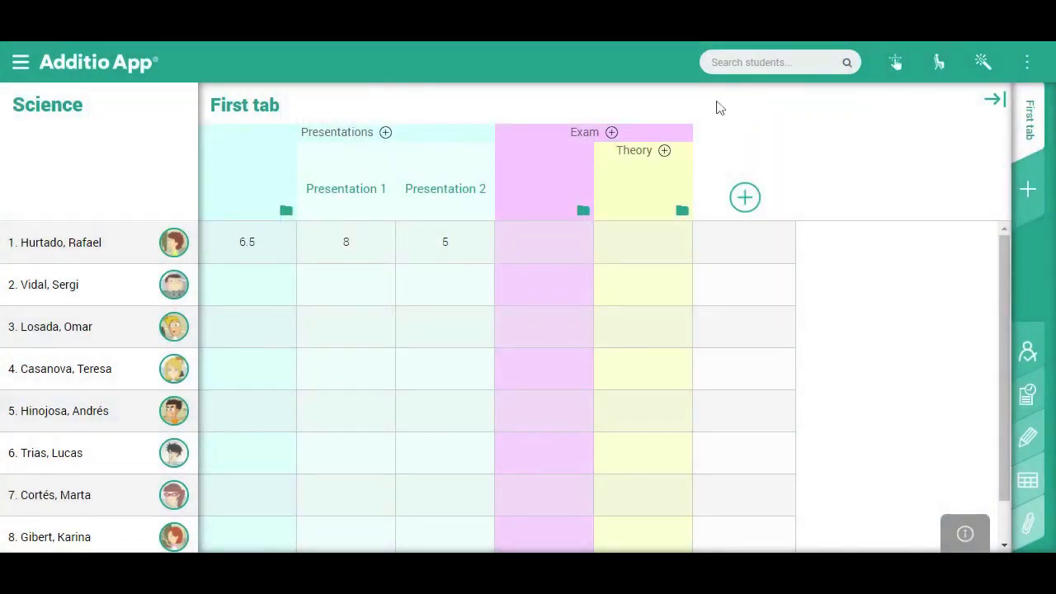
Start another new column inside the Exam category, name it Practical and set its mark type to Category.
click(612, 134)
click(448, 207)
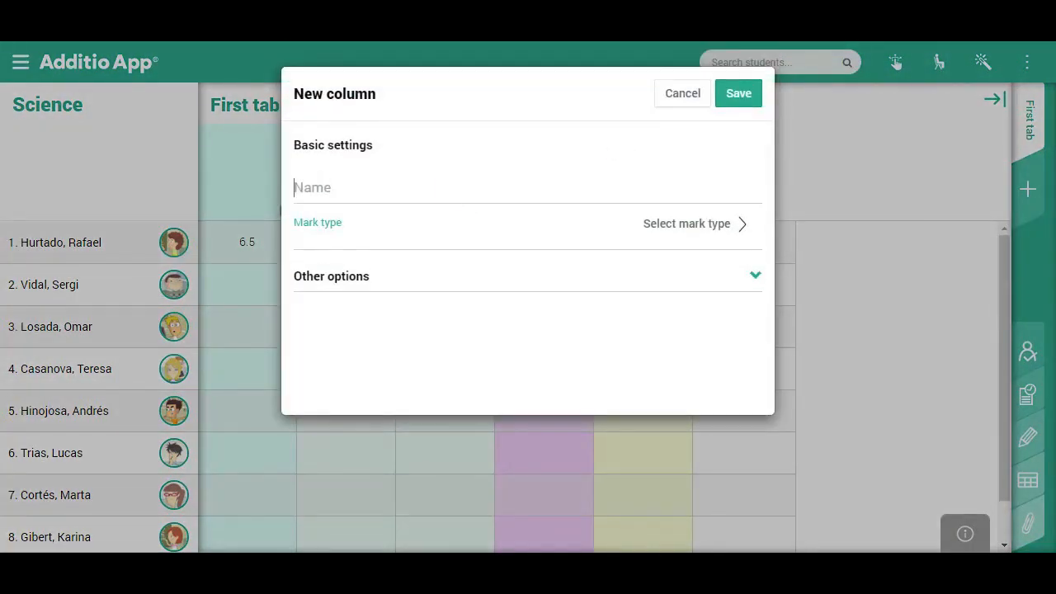
text(Practical)
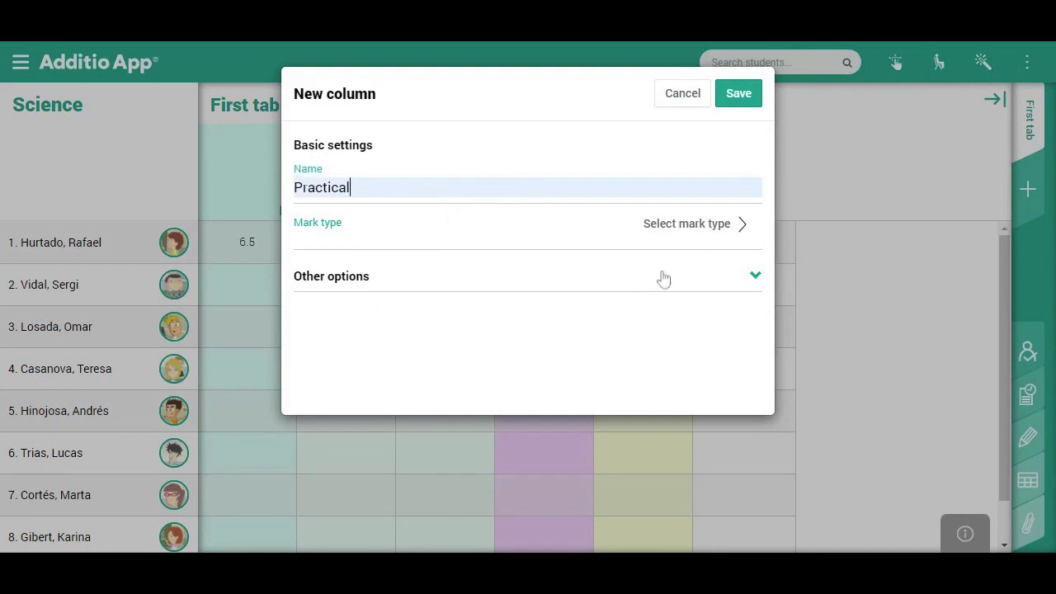
click(700, 240)
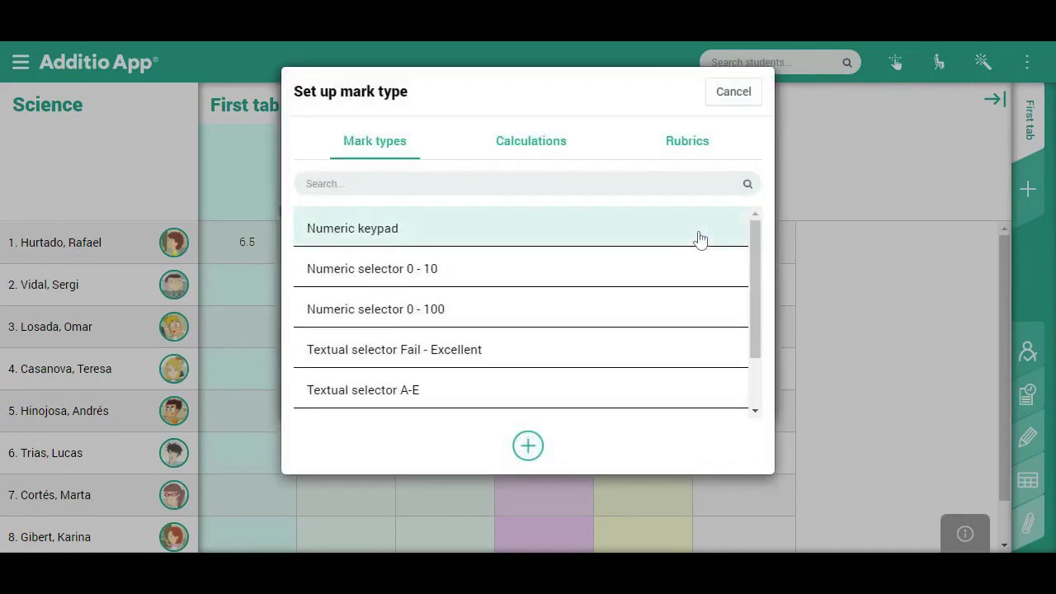
click(573, 147)
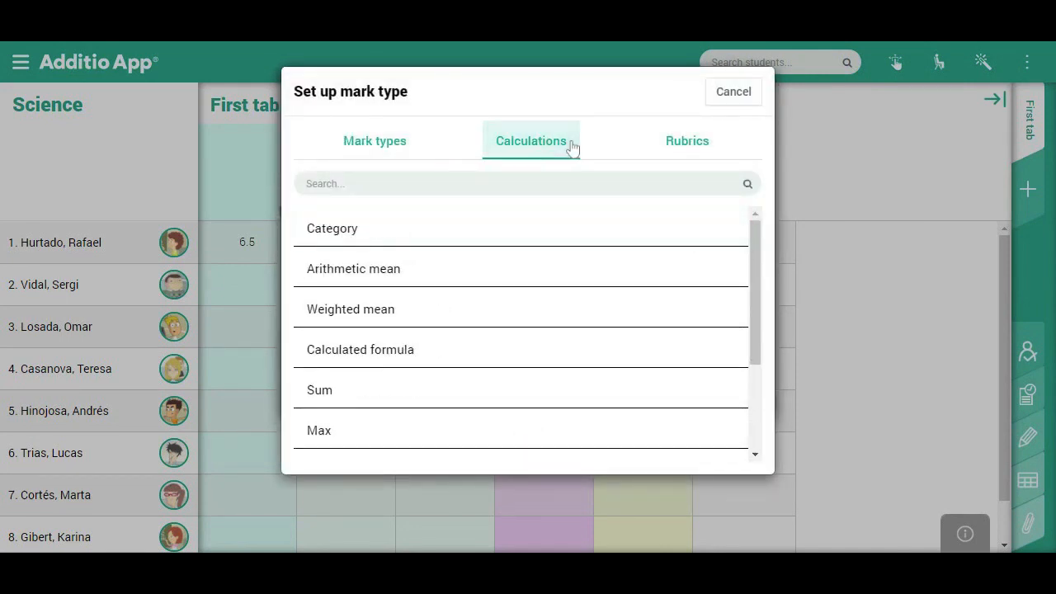
click(587, 237)
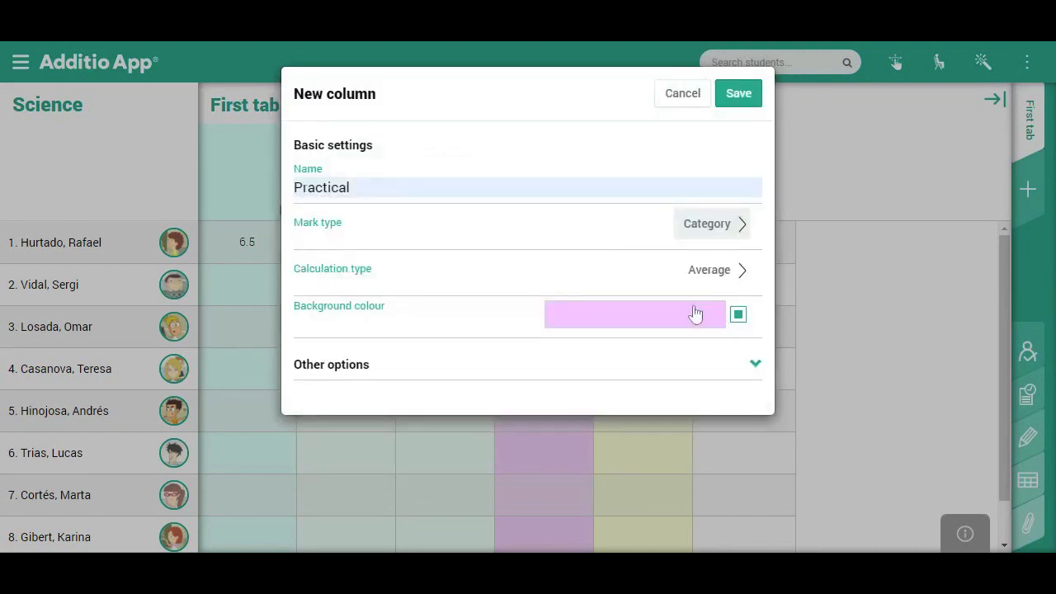
Give the Practical category a light green background colour and the Sum calculation type, and save it.
click(700, 316)
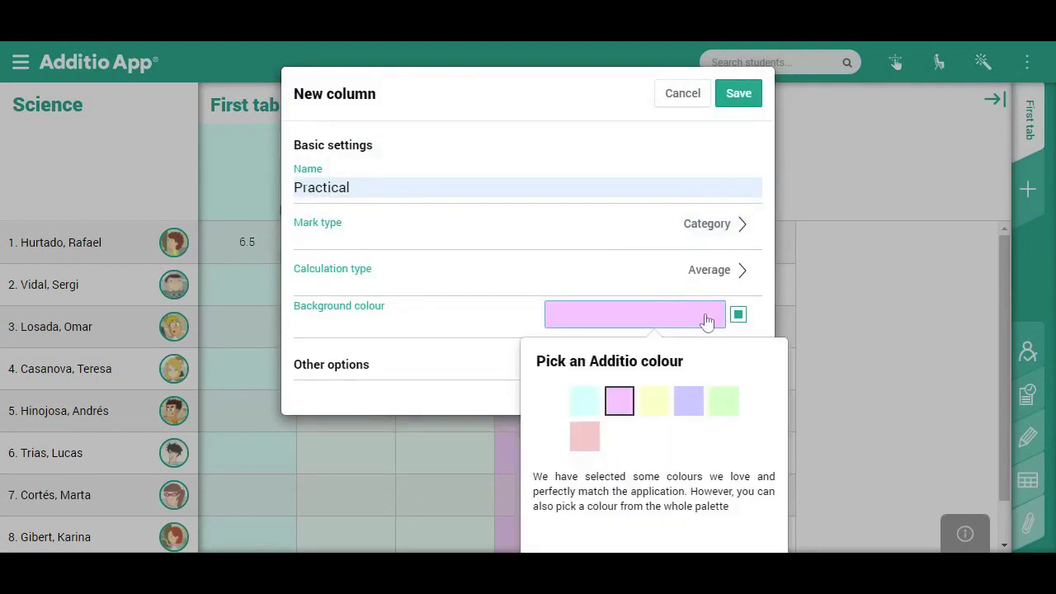
click(714, 409)
click(716, 272)
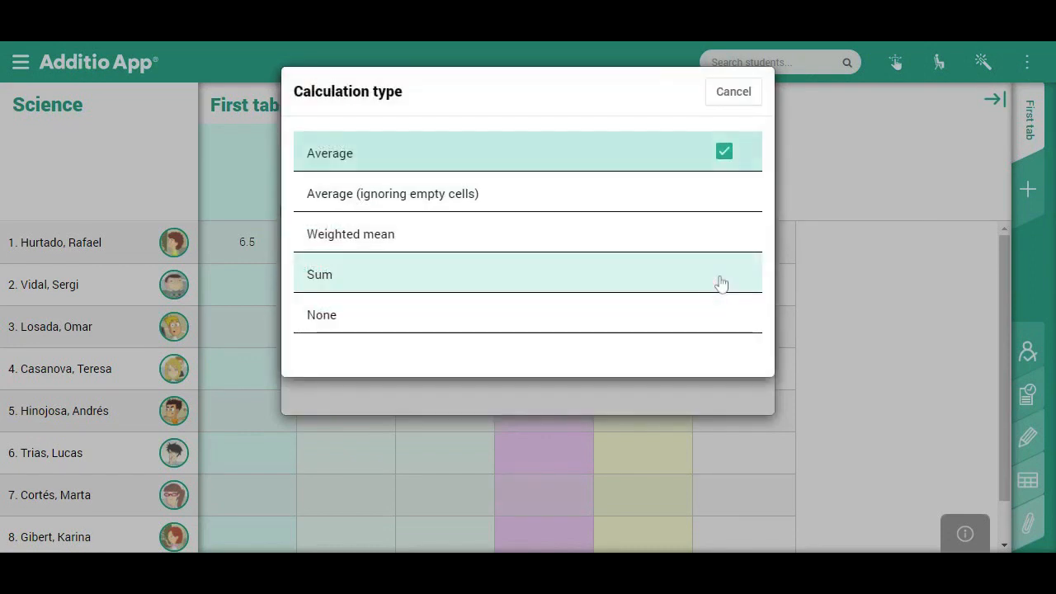
click(643, 282)
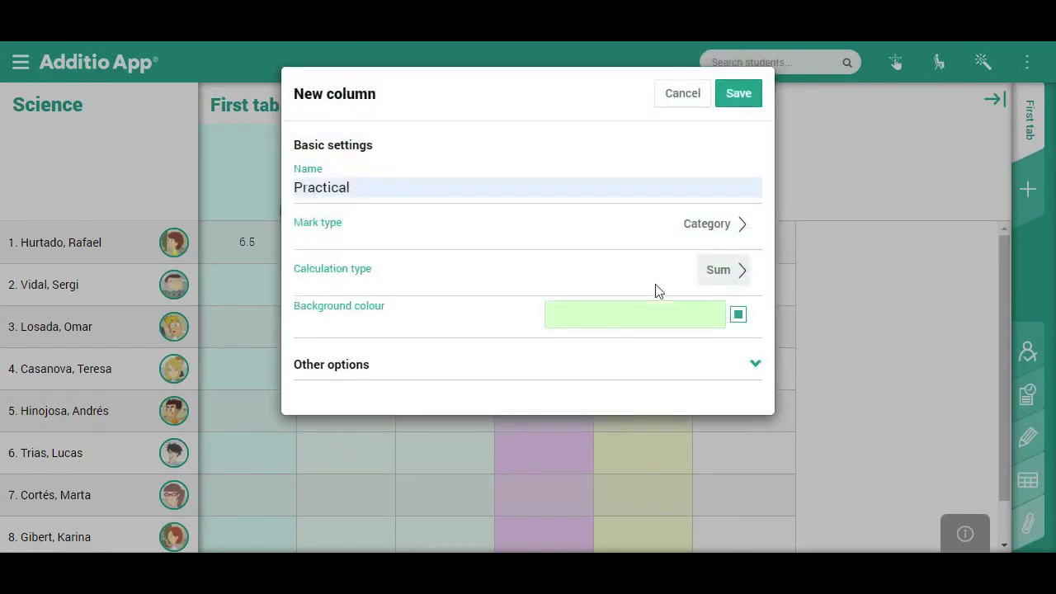
click(742, 98)
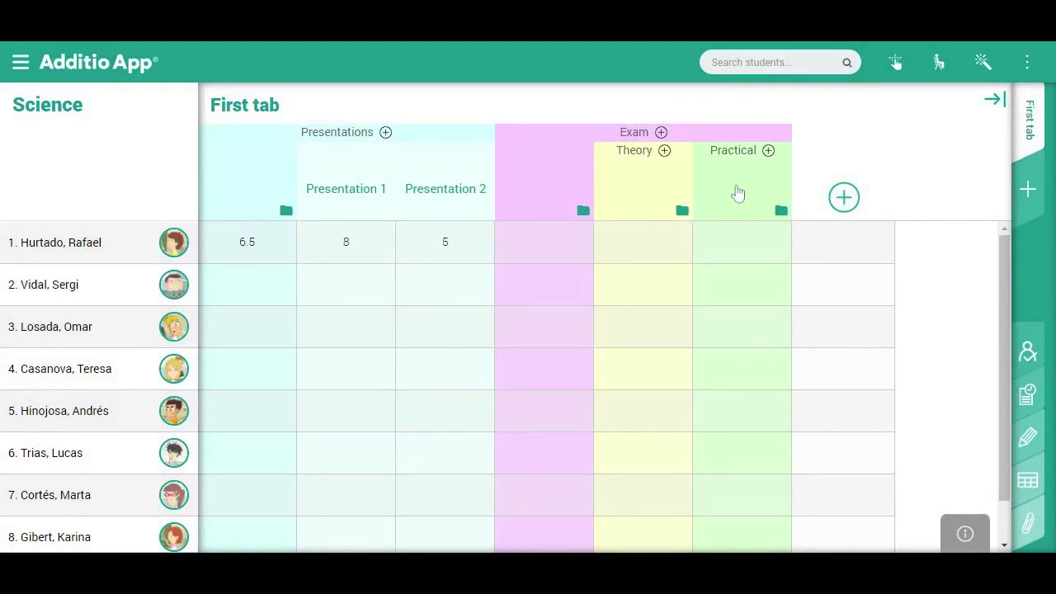
Start a new column inside the Theory category, name it Q1 and set its mark type to Numeric keypad.
click(665, 152)
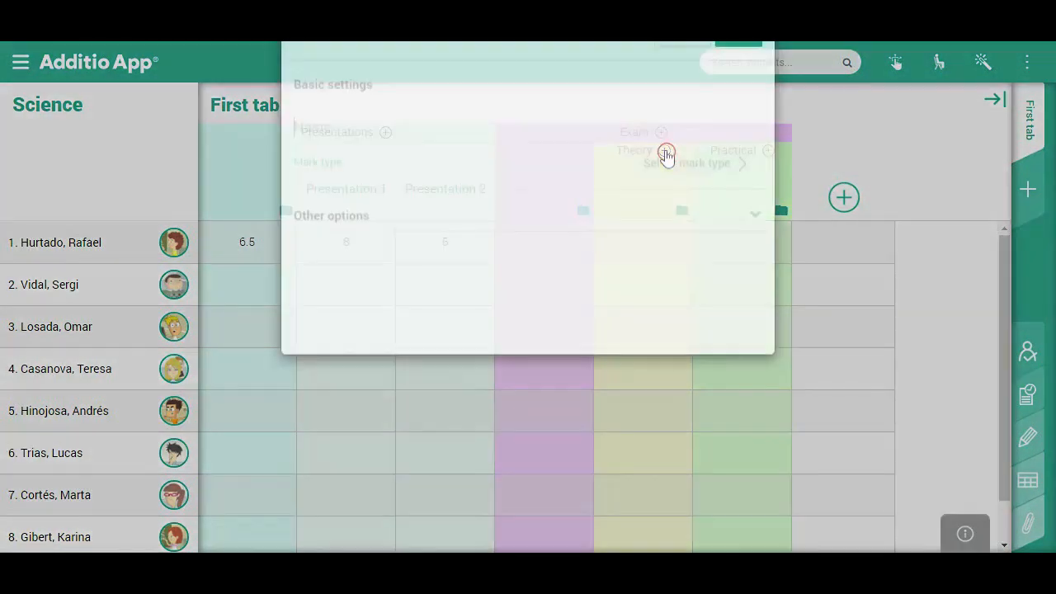
click(398, 198)
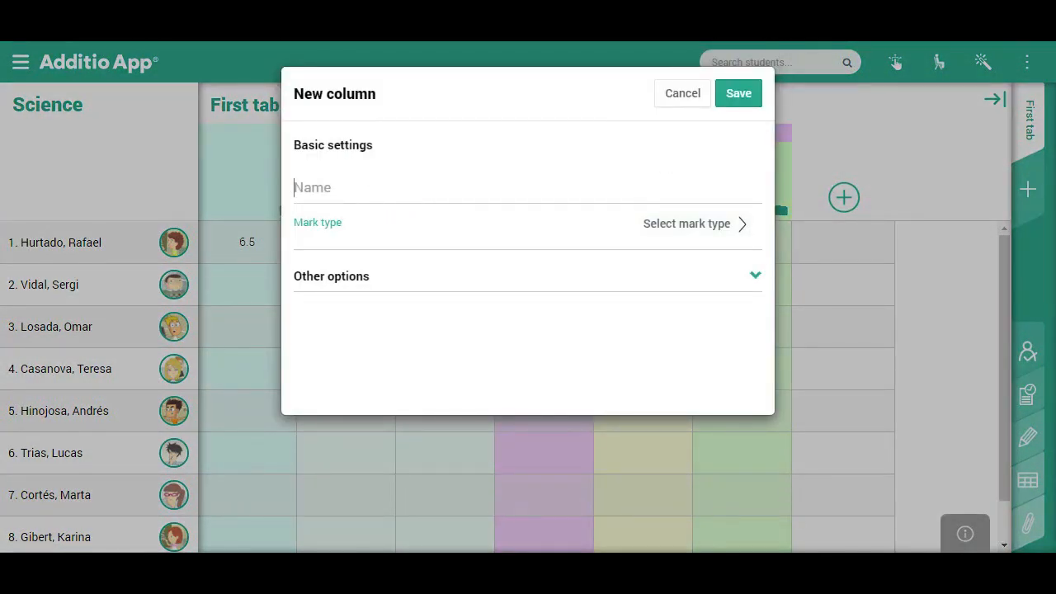
text(Q1)
click(714, 226)
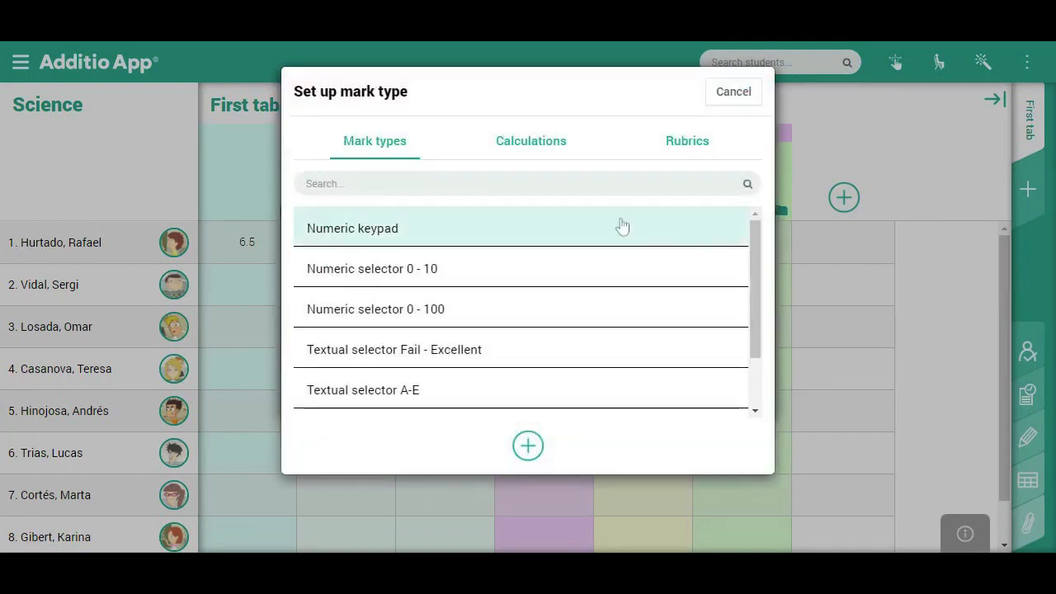
click(445, 237)
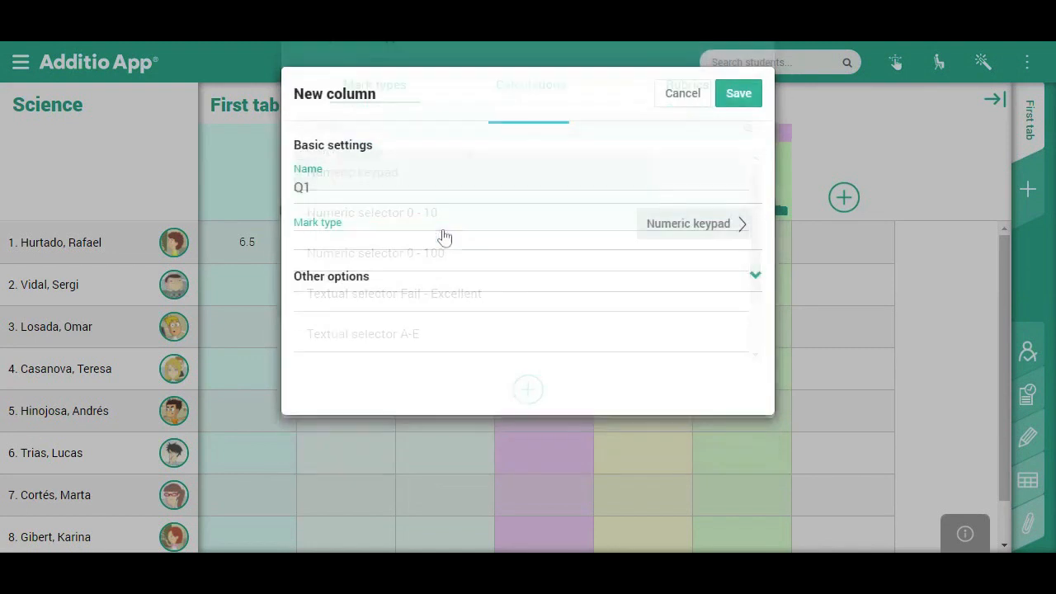
Set Q1's maximum mark to 3, enable showing the maximum mark and save the column.
click(754, 322)
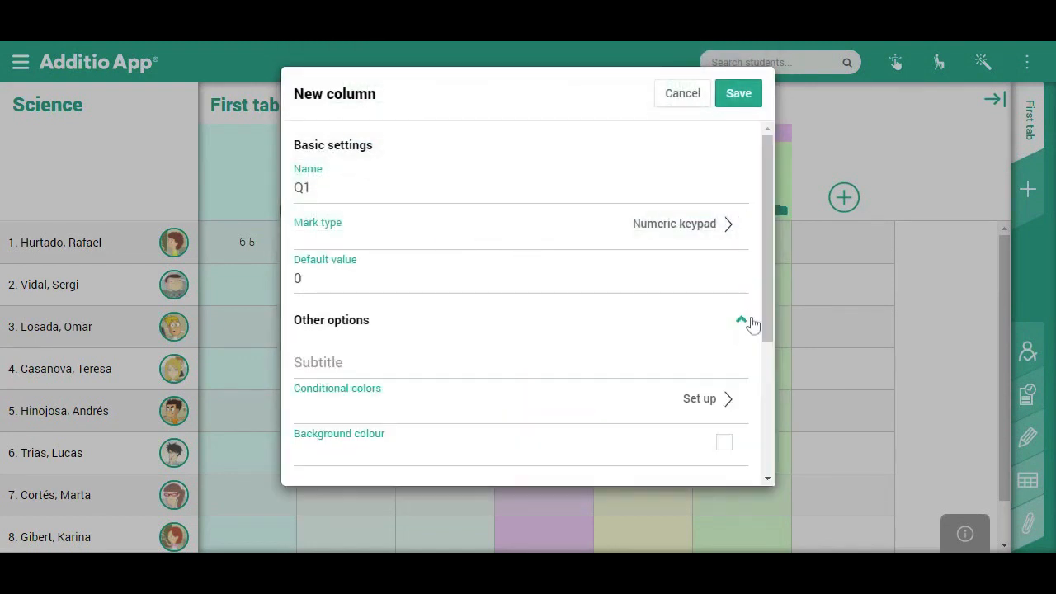
scroll(729, 323, down, 3)
click(358, 267)
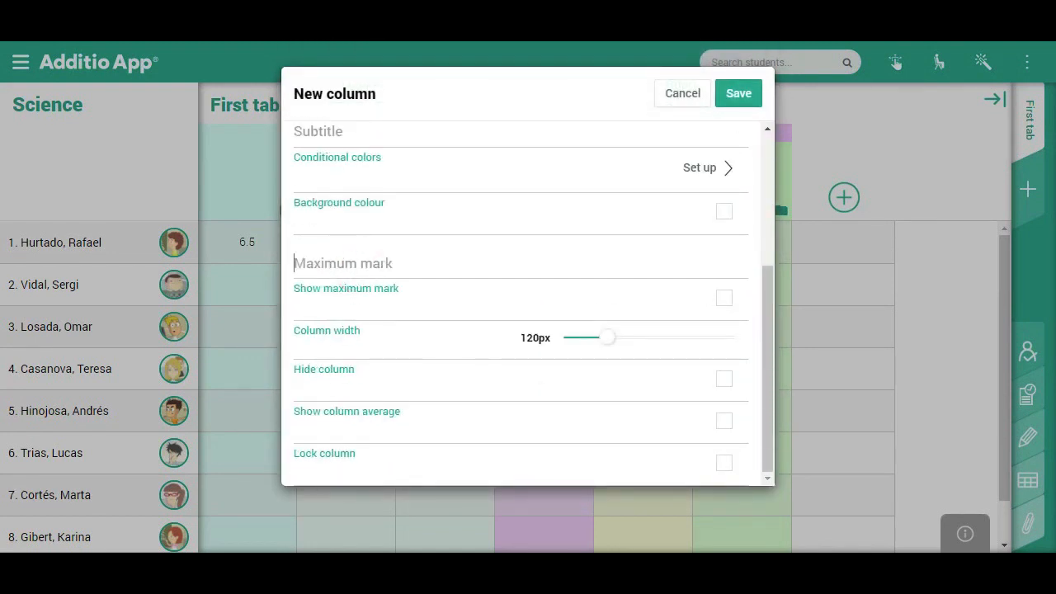
text(3)
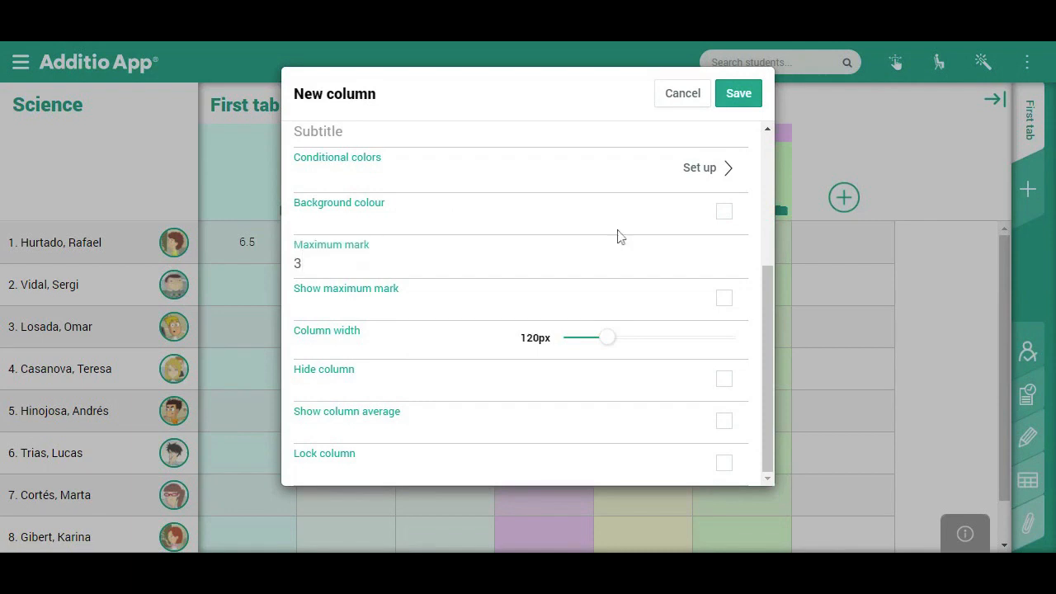
click(726, 307)
click(741, 105)
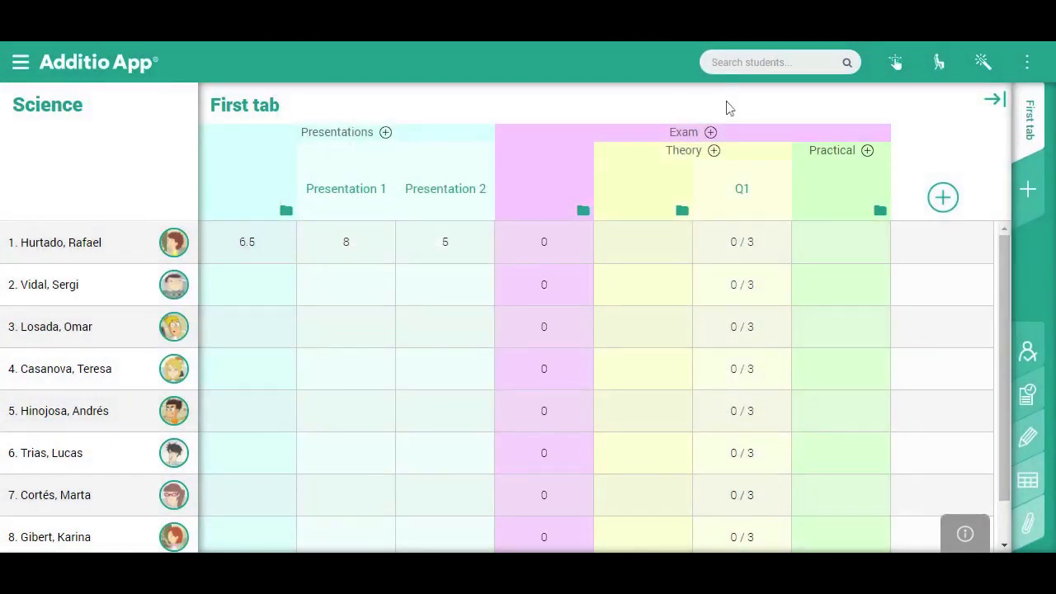
Start a second column inside the Theory category, name it Q2 and set its mark type to Numeric keypad.
click(714, 151)
click(560, 200)
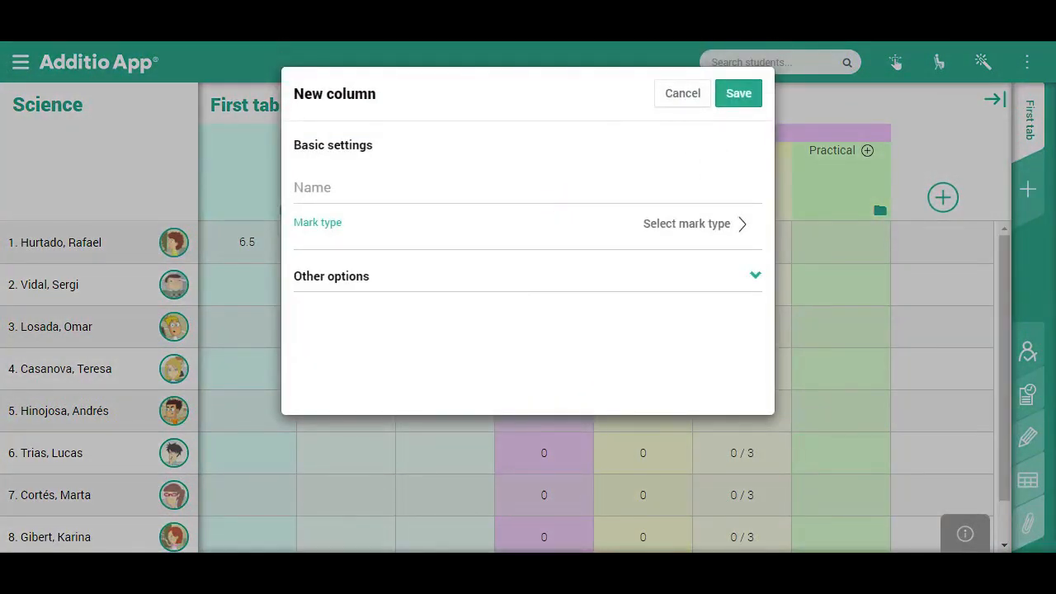
text(Q2)
click(687, 223)
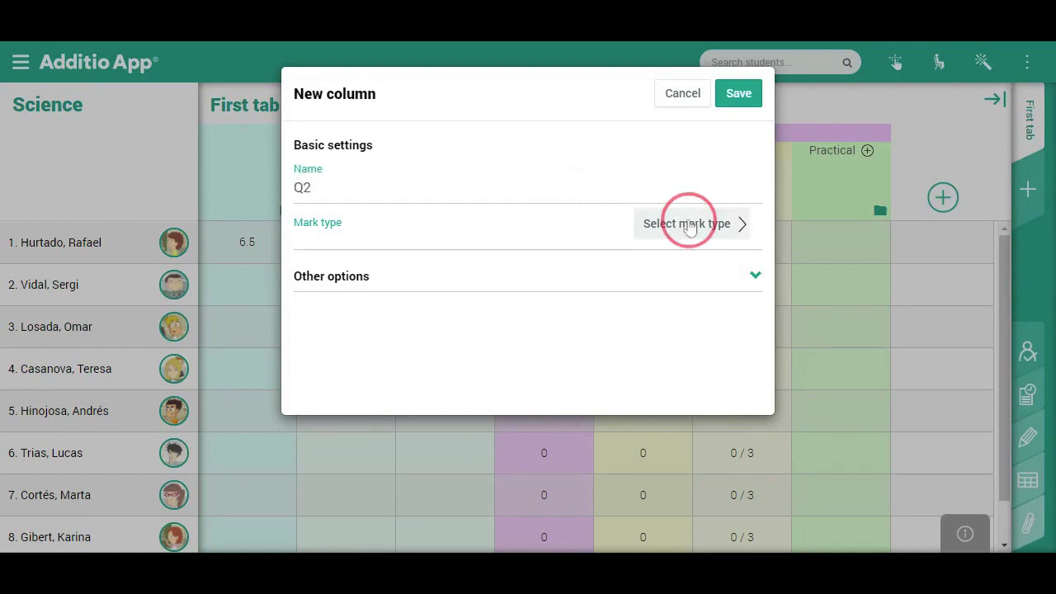
click(462, 242)
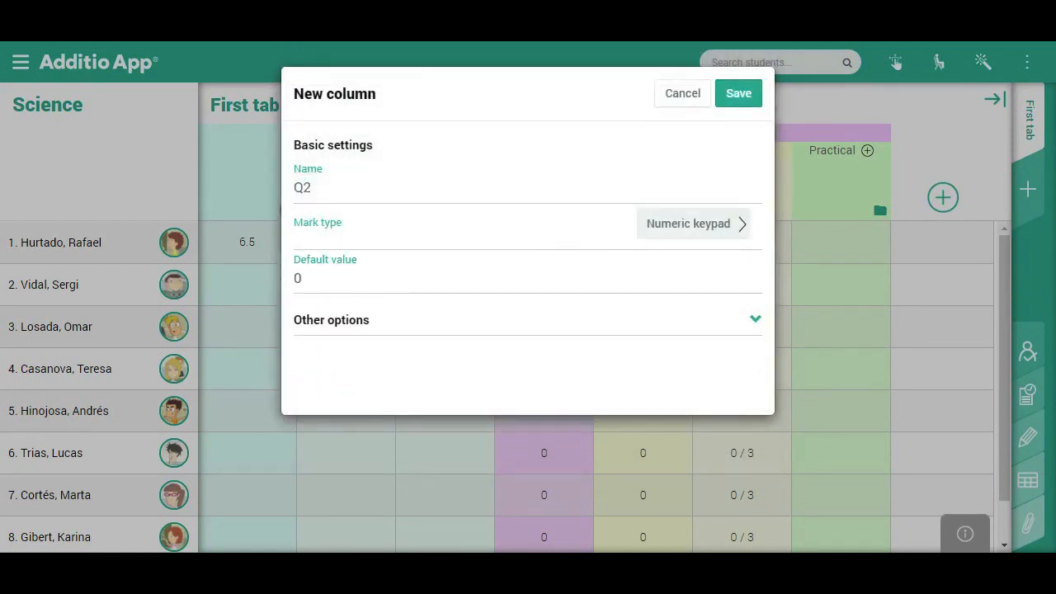
Set Q2's maximum mark to 3, enable showing the maximum mark and save the column.
click(747, 322)
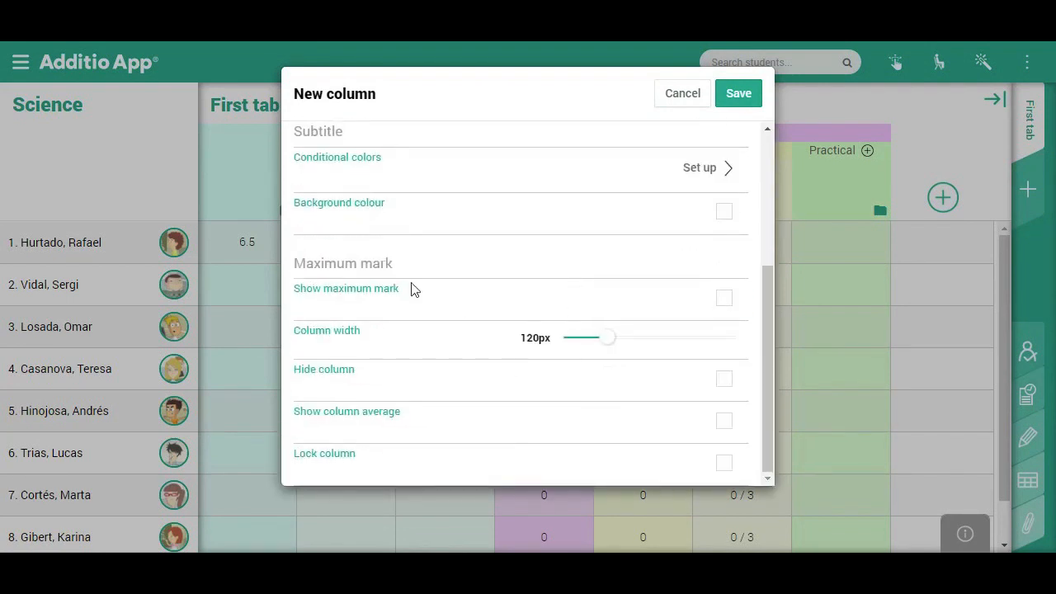
click(299, 263)
text(3)
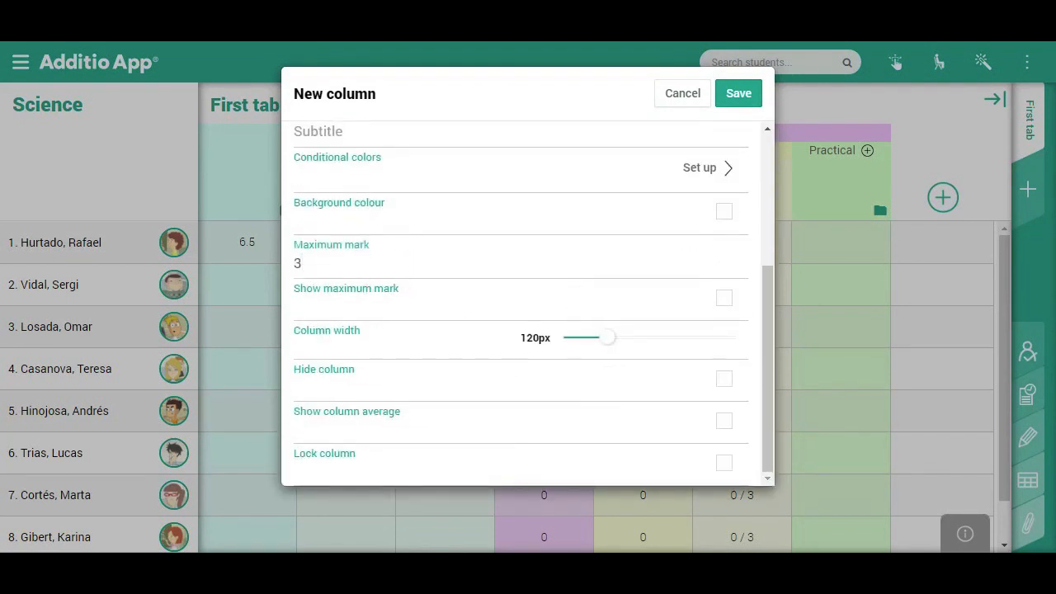
click(723, 300)
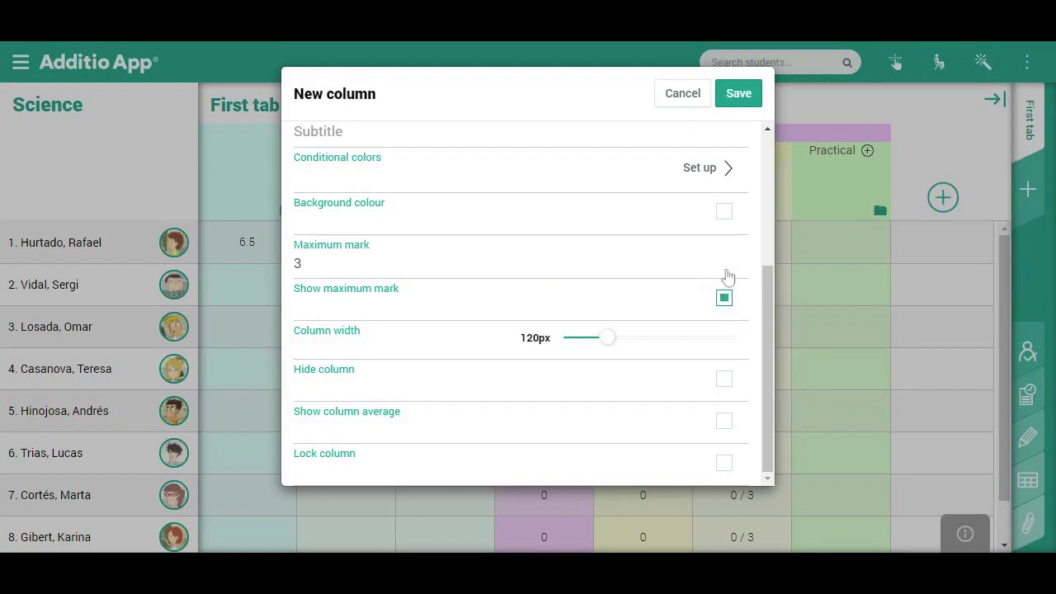
click(742, 94)
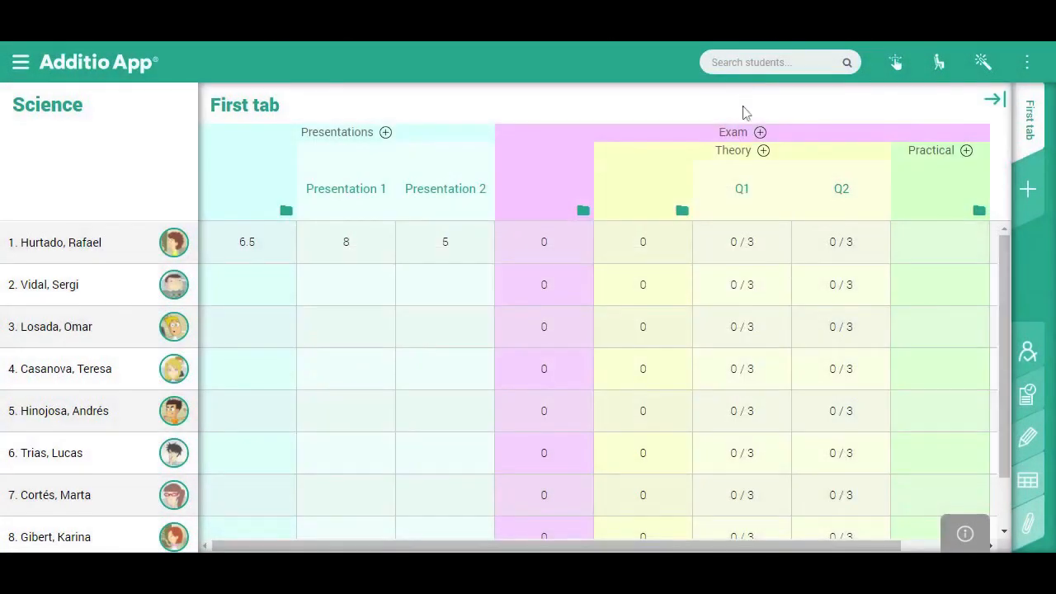
Start a third column inside the Theory category, name it Q3 and set its mark type to Numeric keypad.
click(760, 153)
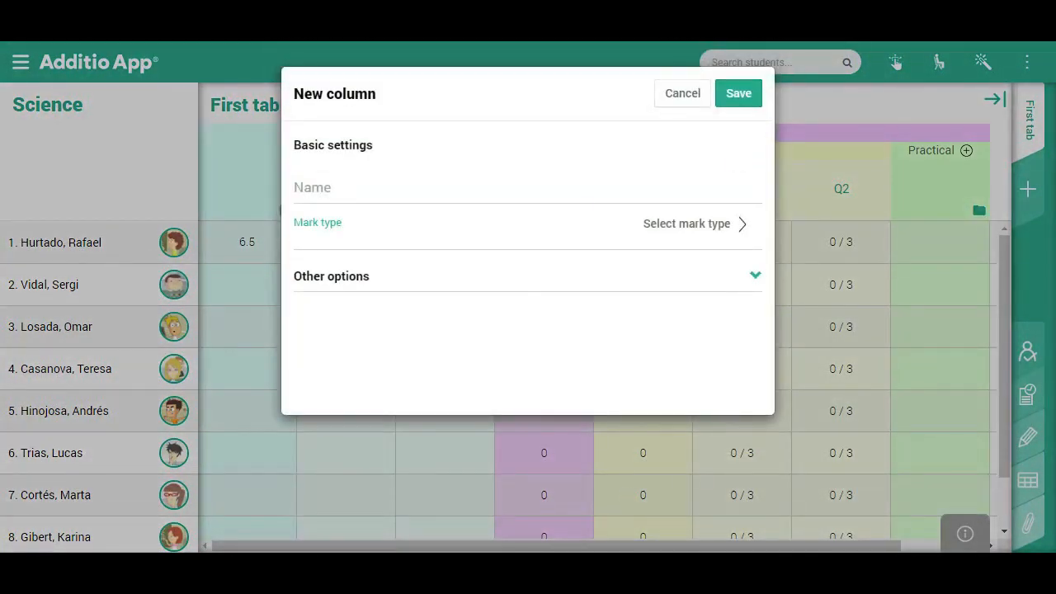
text(Q3)
click(690, 223)
click(430, 234)
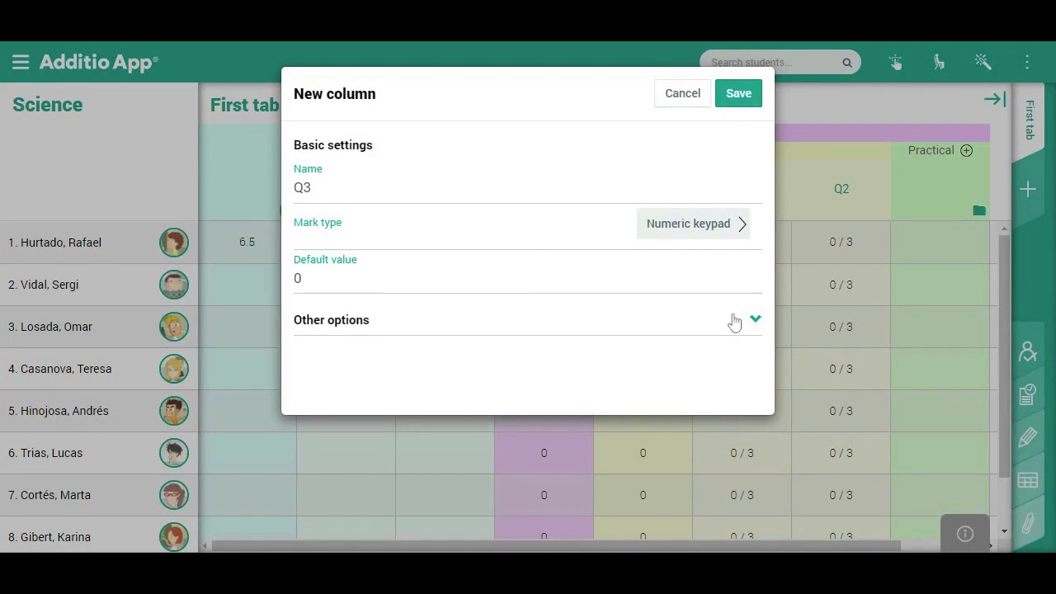
Set Q3's maximum mark to 4, enable showing the maximum mark and save the column.
click(732, 318)
scroll(553, 358, down, 3)
click(449, 267)
text(4)
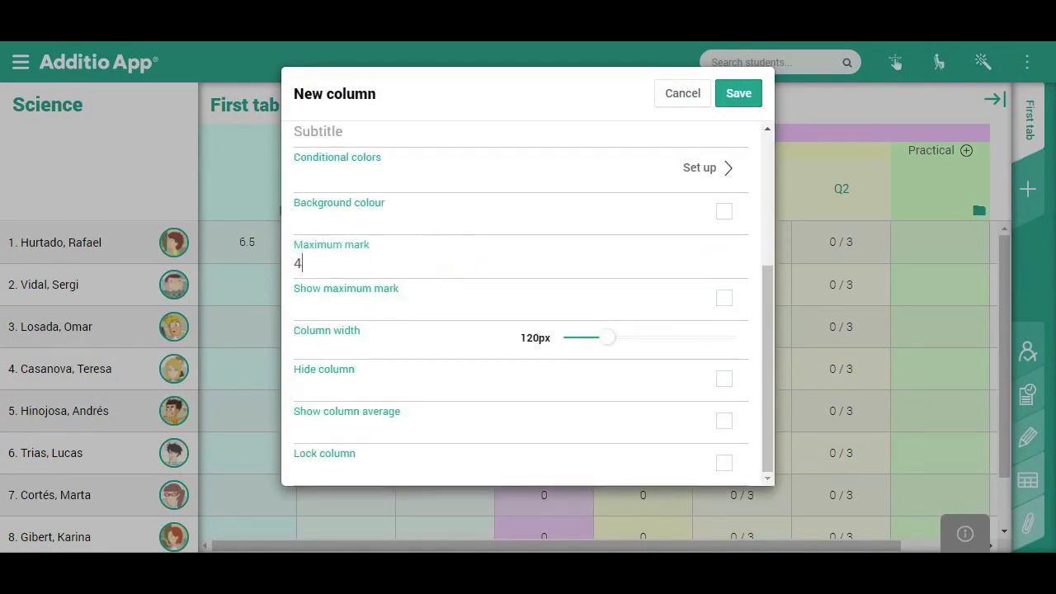
click(725, 298)
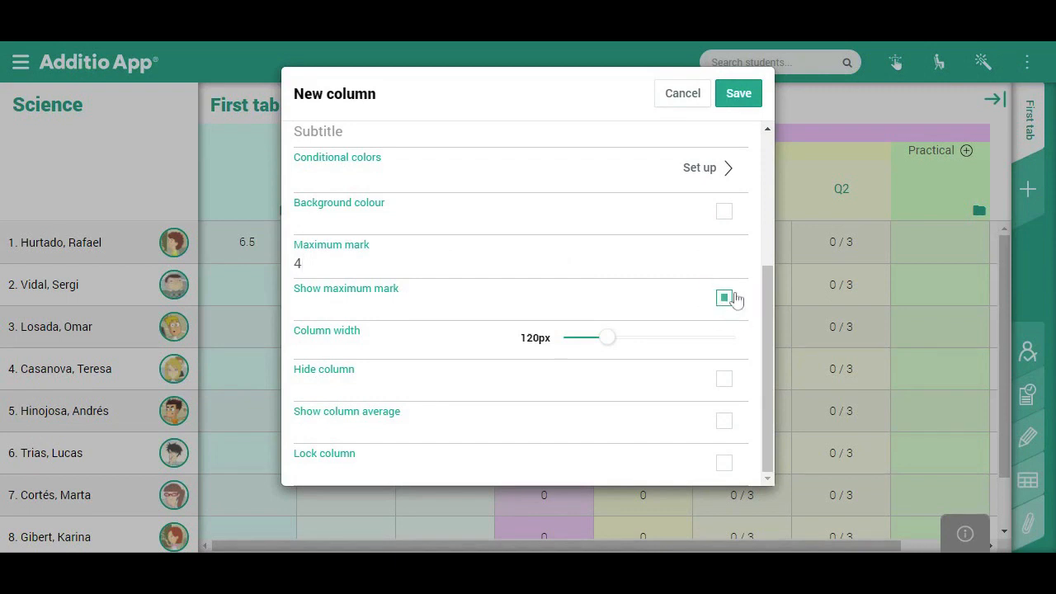
click(752, 97)
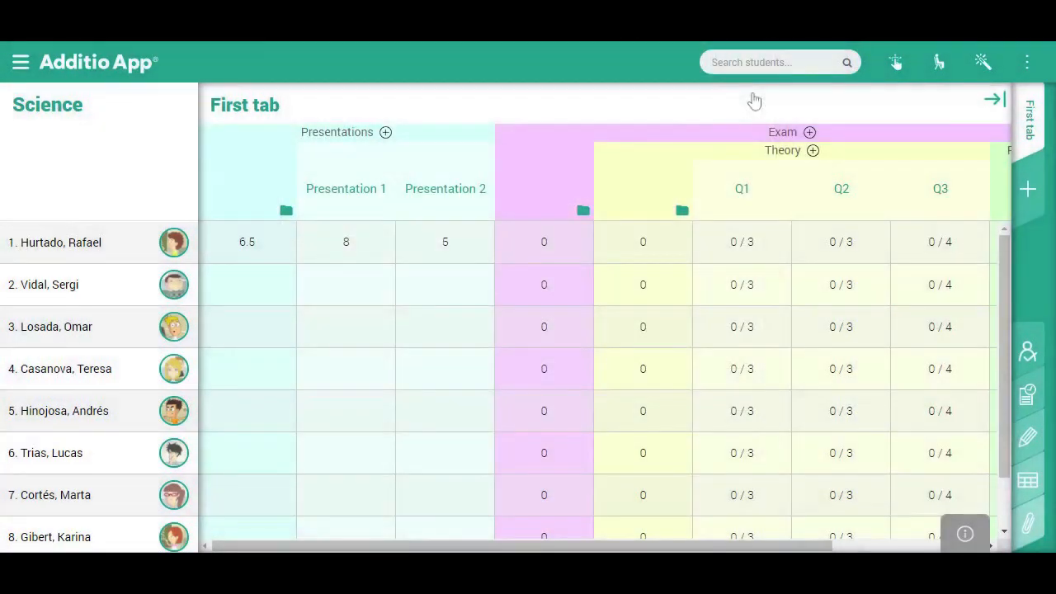
Enter the first student's Theory marks: 3 for Q1, 2 for Q2 and 1 for Q3.
drag(722, 545, 825, 542)
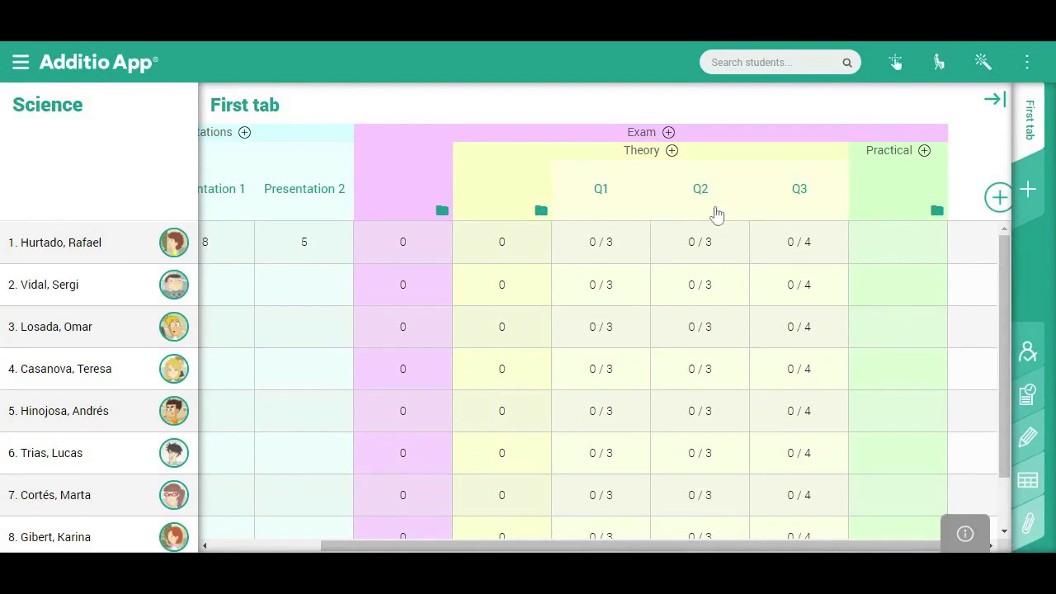
click(588, 251)
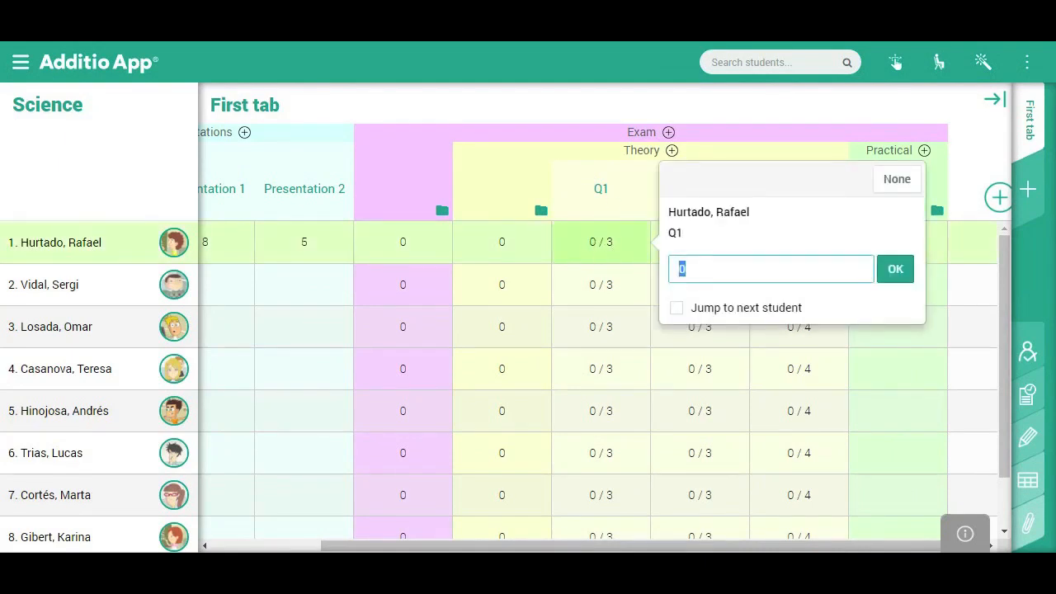
click(904, 275)
click(711, 251)
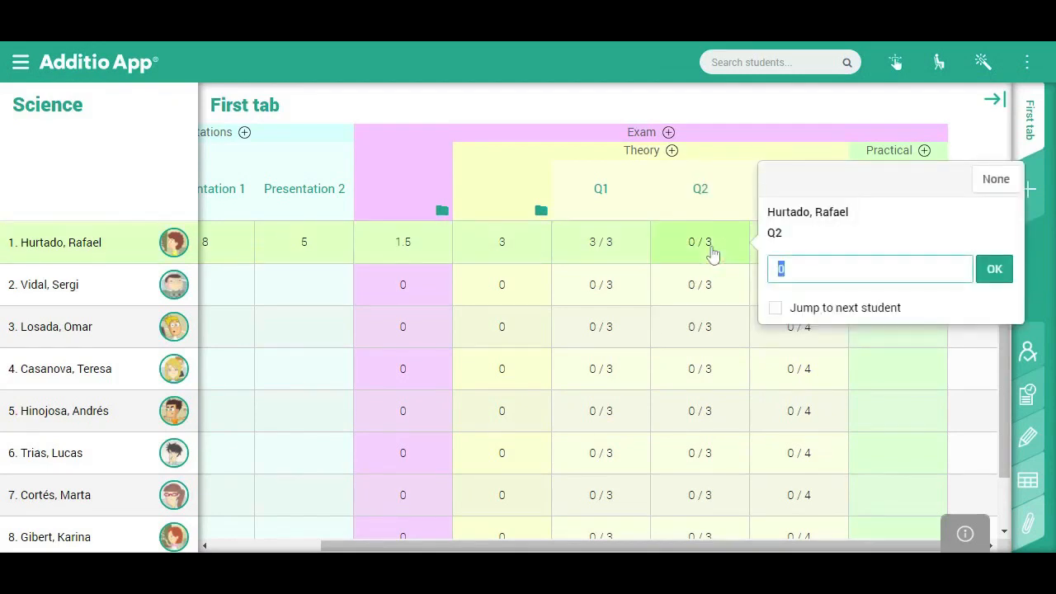
text(2)
click(996, 270)
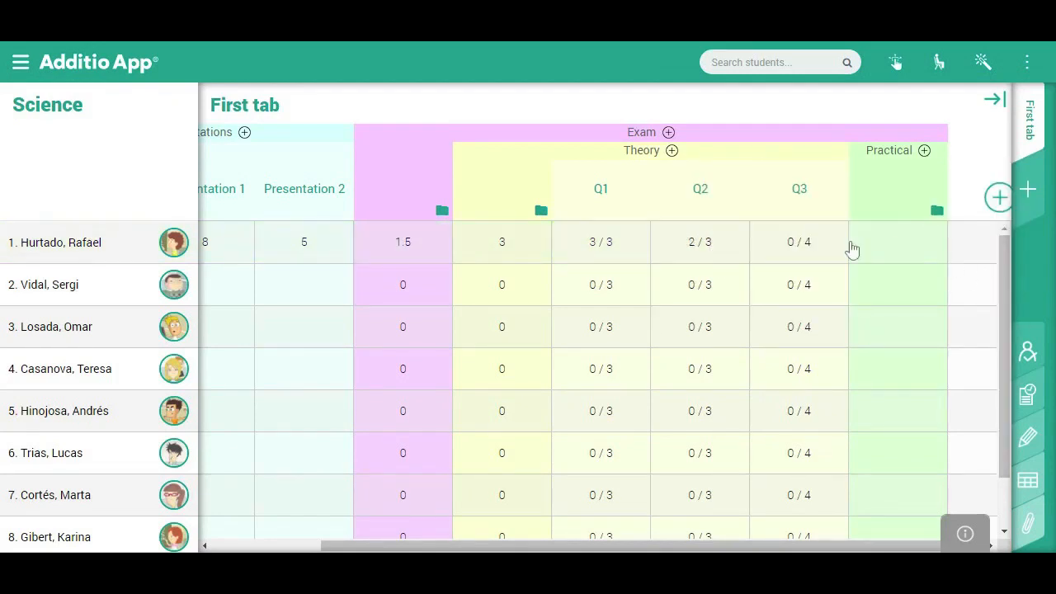
click(797, 259)
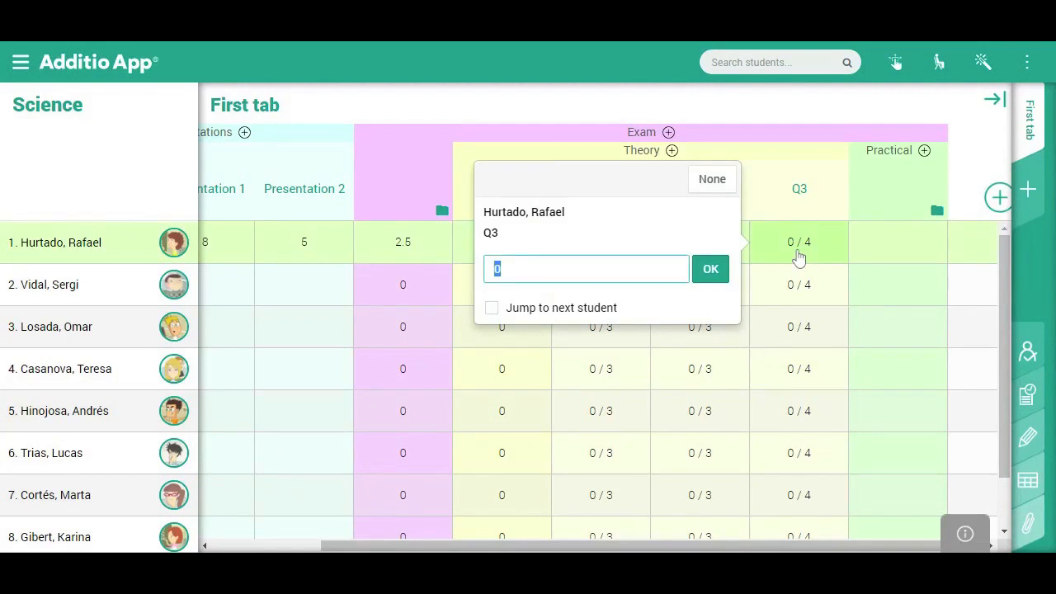
text(1)
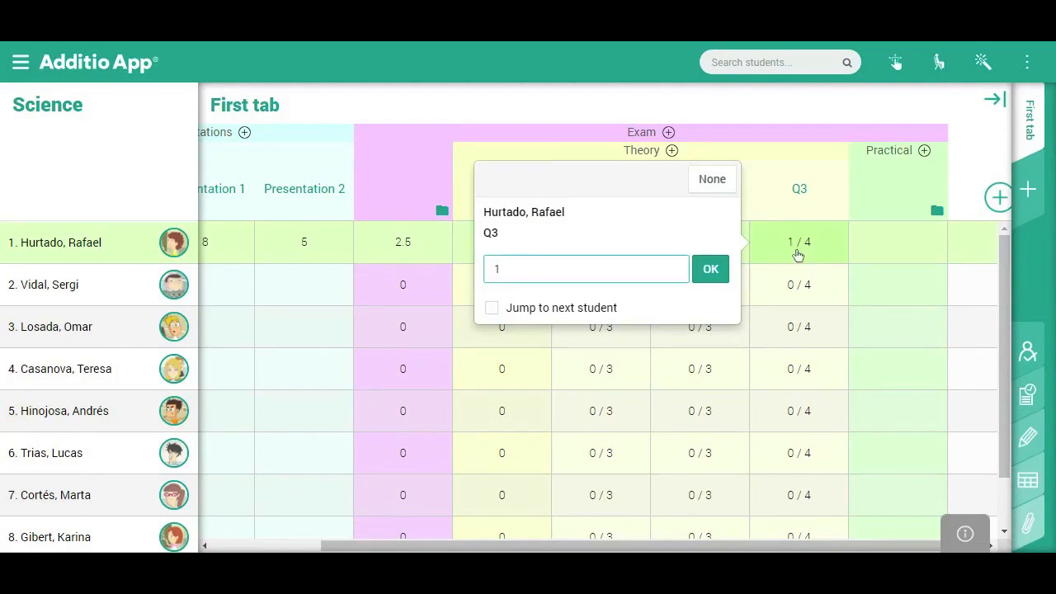
click(711, 269)
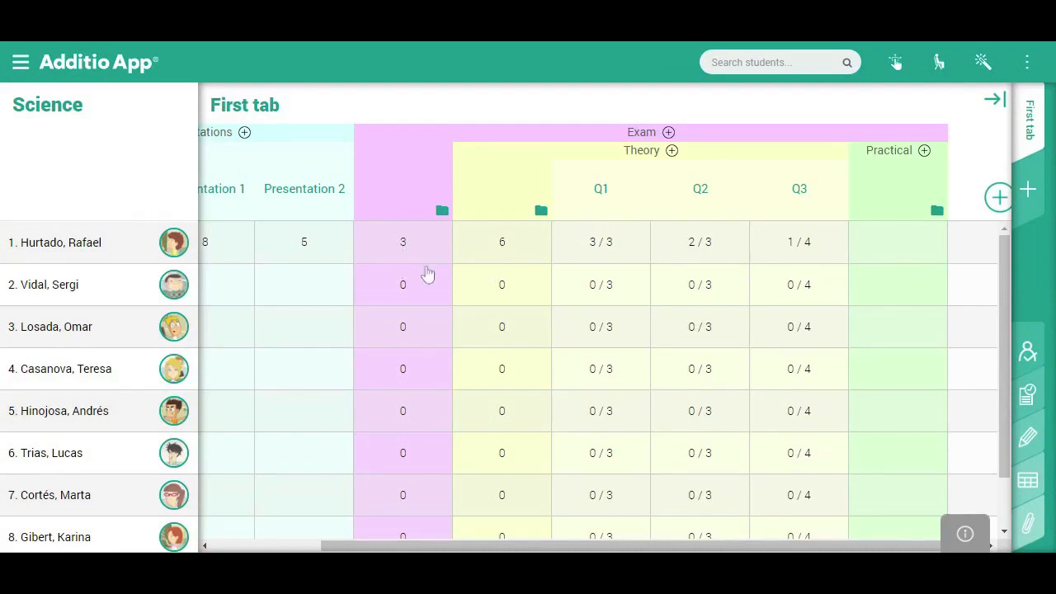
Start a column inside the Practical category, name it Ex1 and set its mark type to Numeric keypad.
click(925, 151)
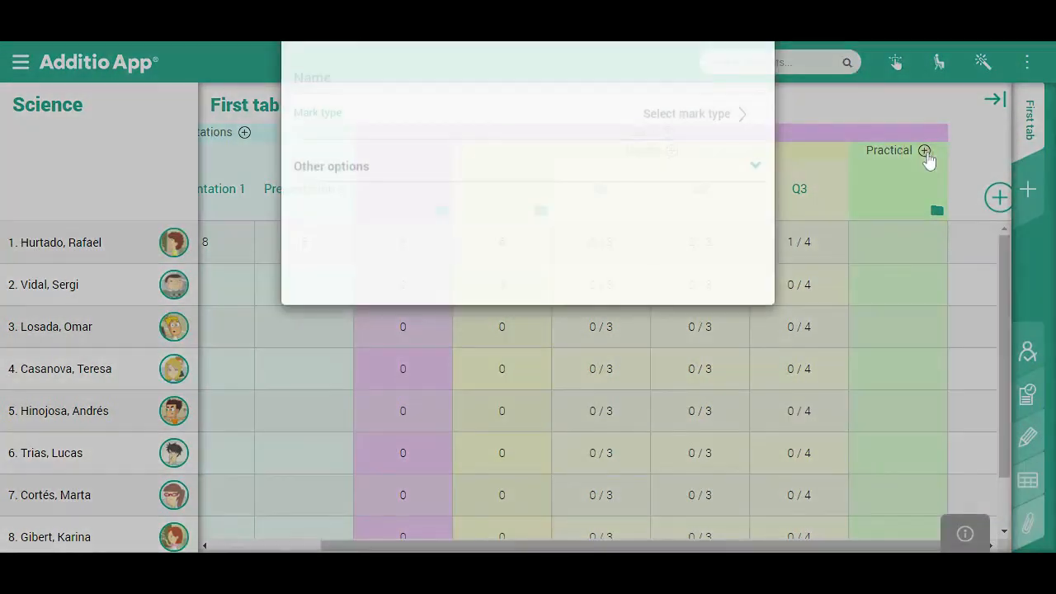
click(524, 187)
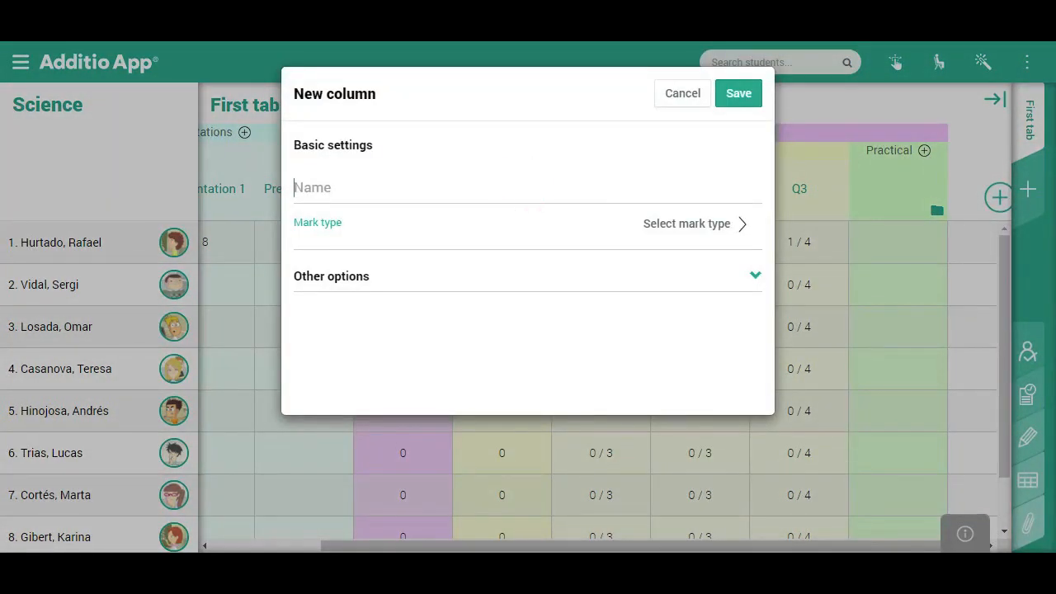
text(Ex1)
click(731, 224)
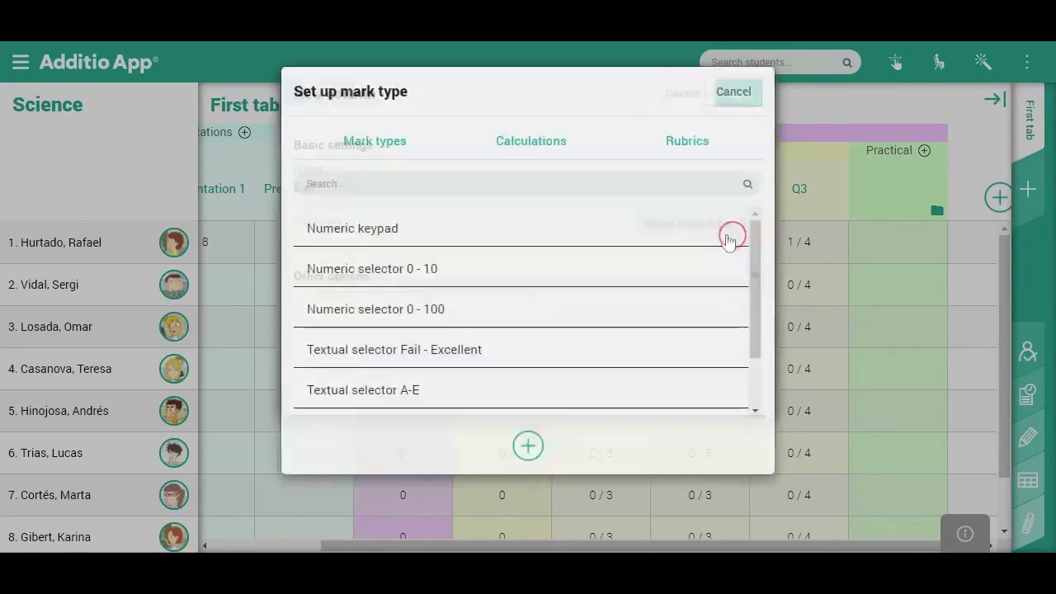
click(695, 231)
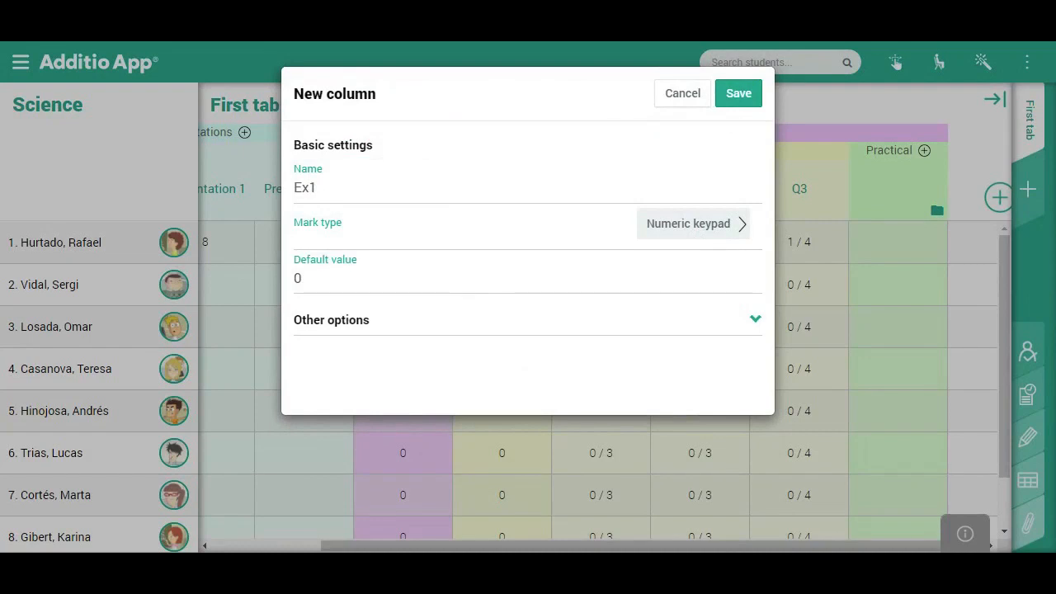
Set Ex1's maximum mark to 5, enable showing the maximum mark and save the column.
click(753, 323)
scroll(450, 244, down, 5)
click(377, 263)
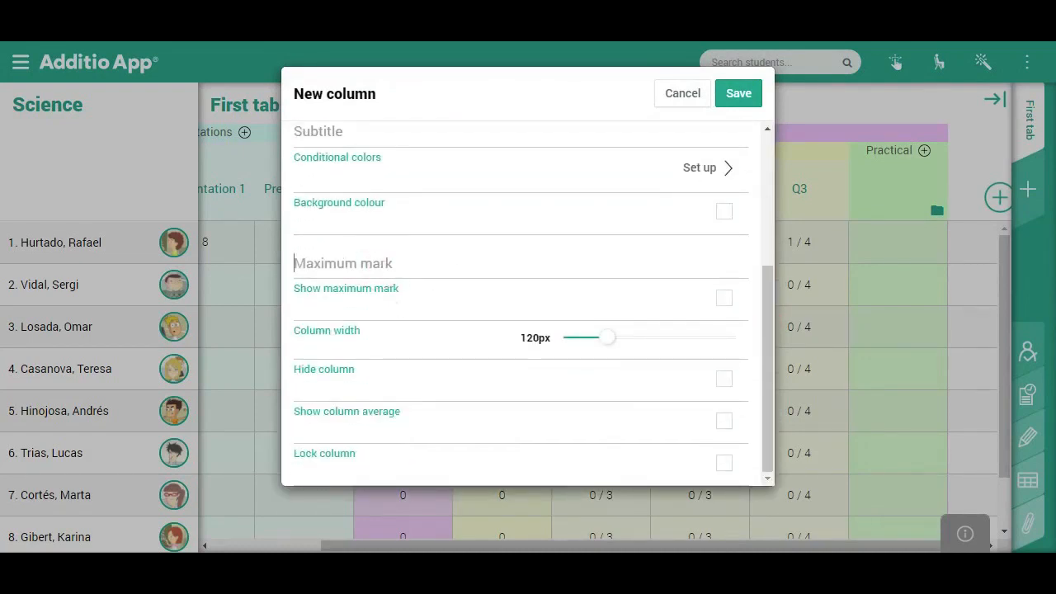
text(5)
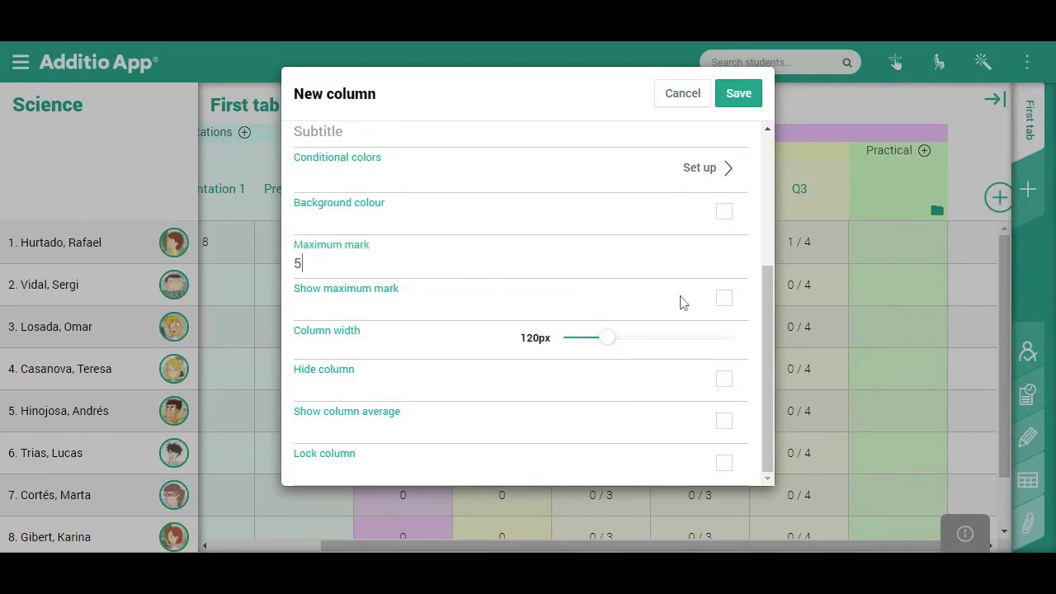
click(725, 301)
click(745, 97)
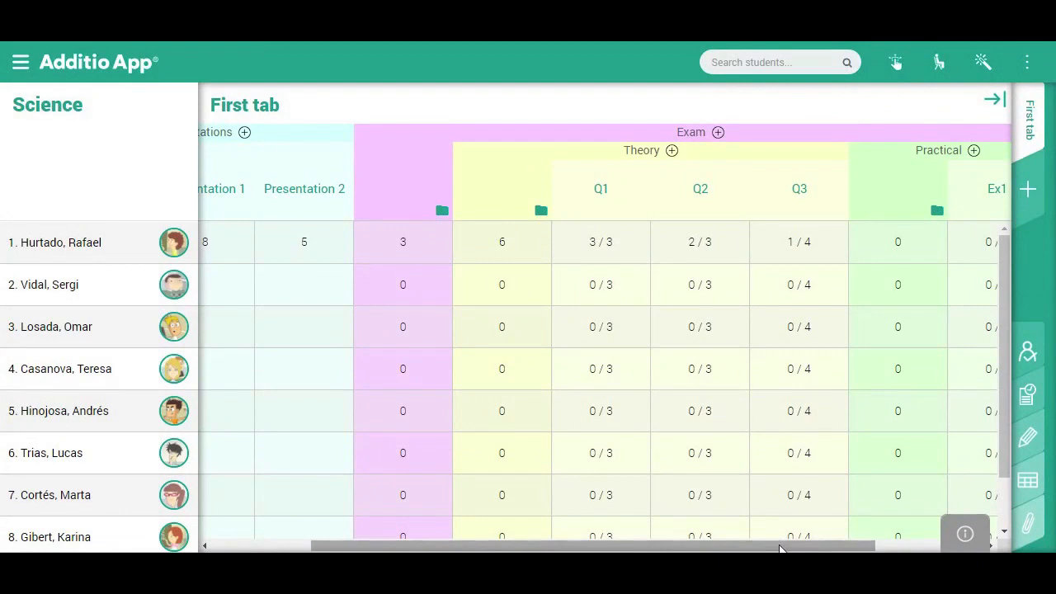
Start a second column inside the Practical category, name it Ex2 and set its mark type to Numeric keypad.
drag(780, 545, 860, 543)
click(859, 151)
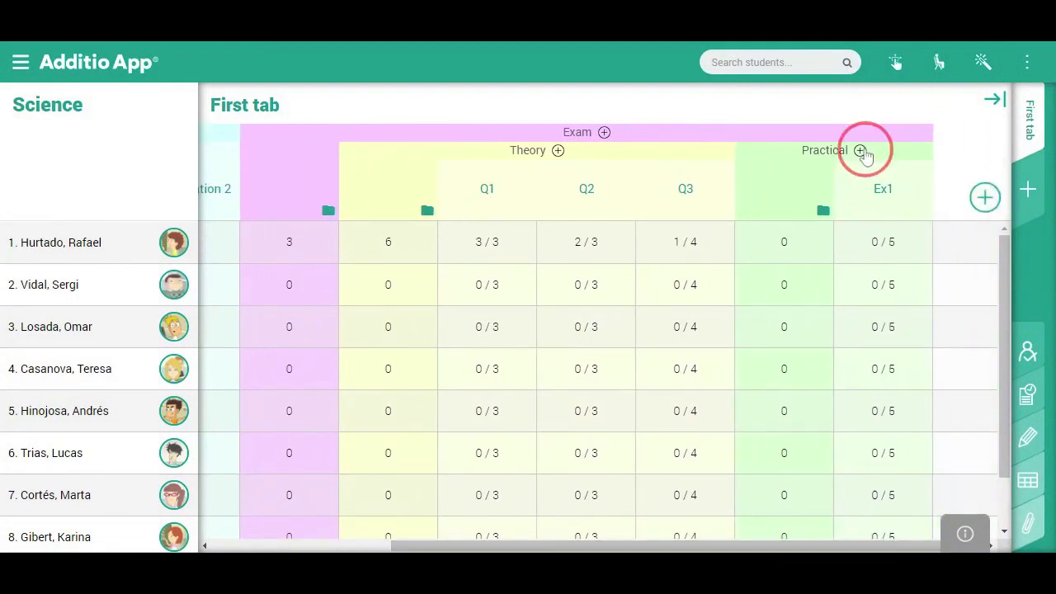
click(570, 189)
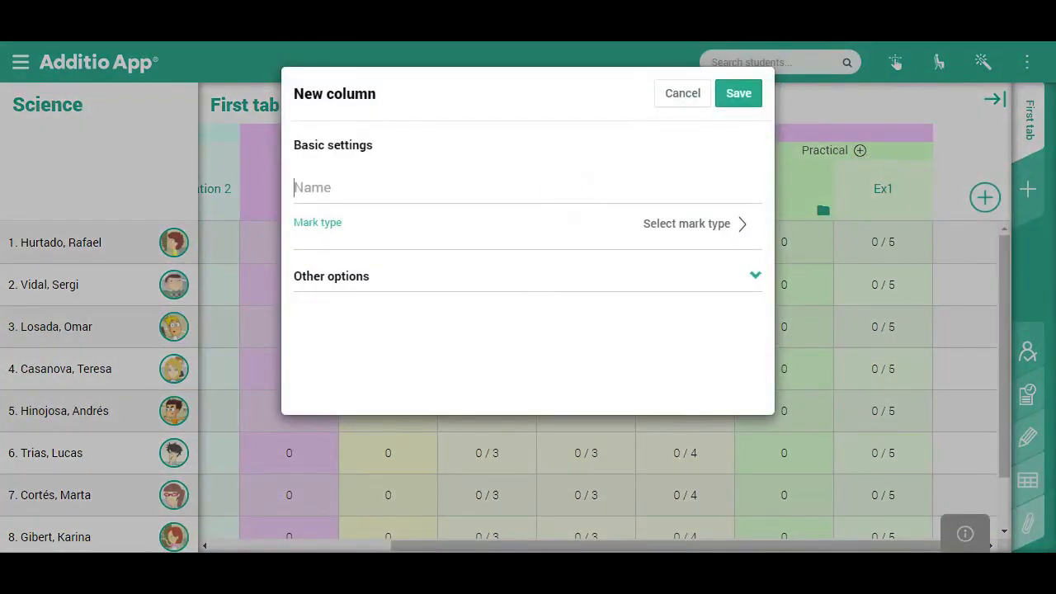
text(Ex2)
click(691, 240)
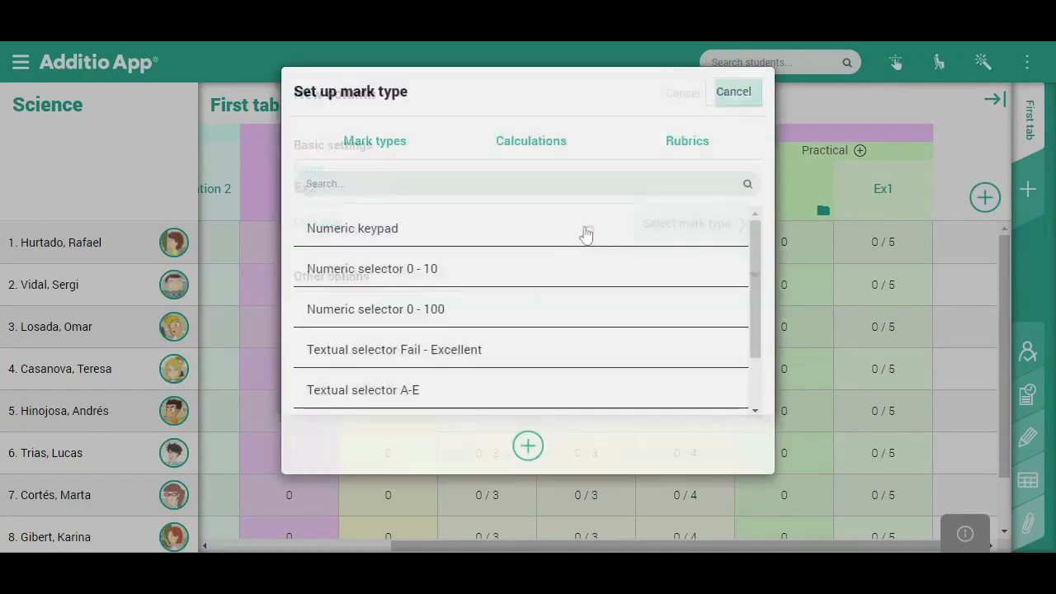
click(455, 236)
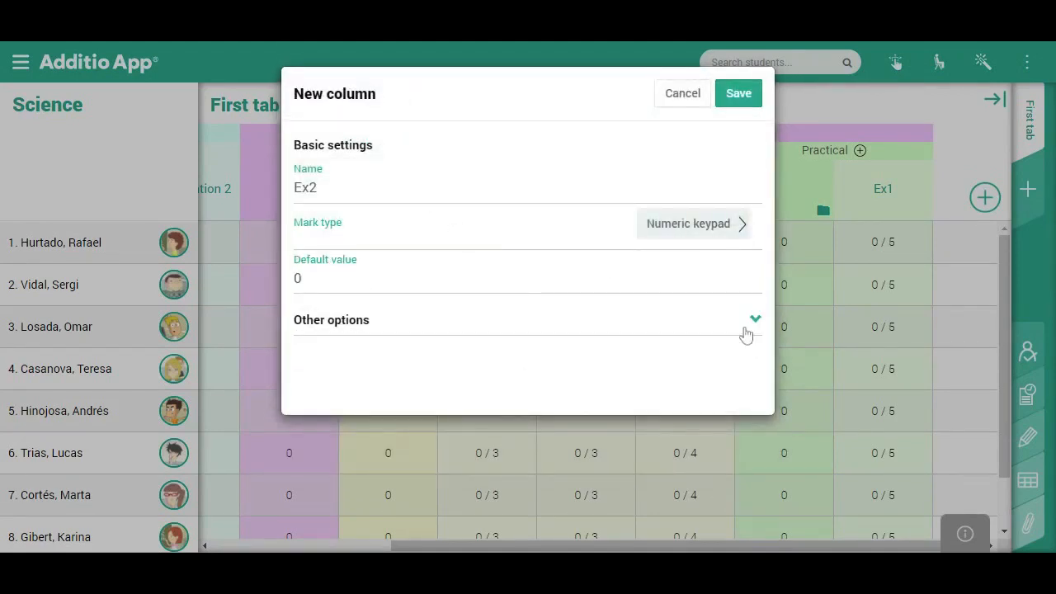
Set Ex2's maximum mark to 5, enable showing the maximum mark and save the column.
click(755, 319)
scroll(533, 297, down, 3)
click(379, 262)
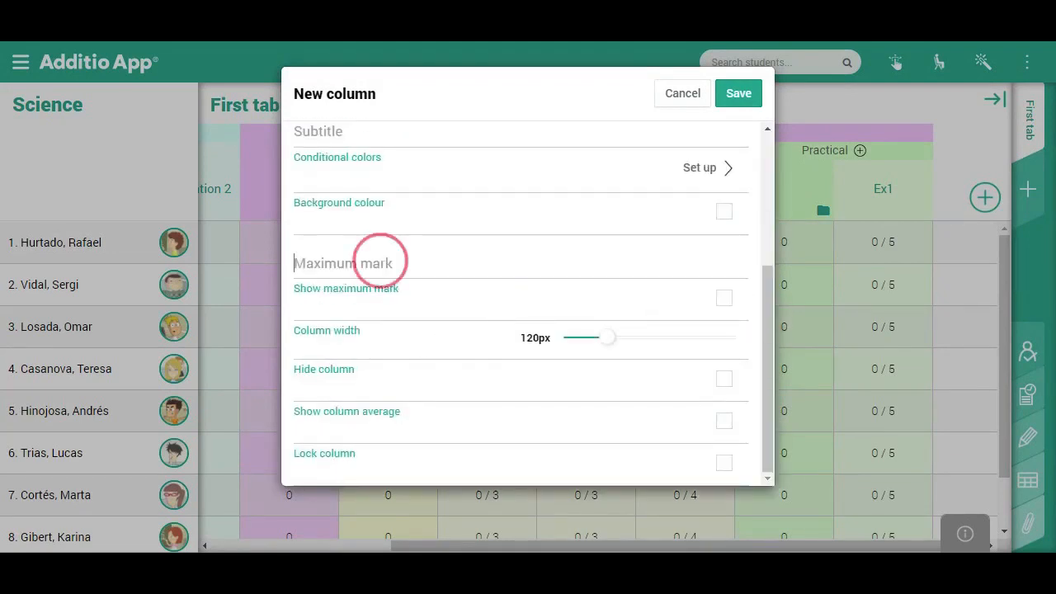
text(5)
click(724, 298)
click(734, 100)
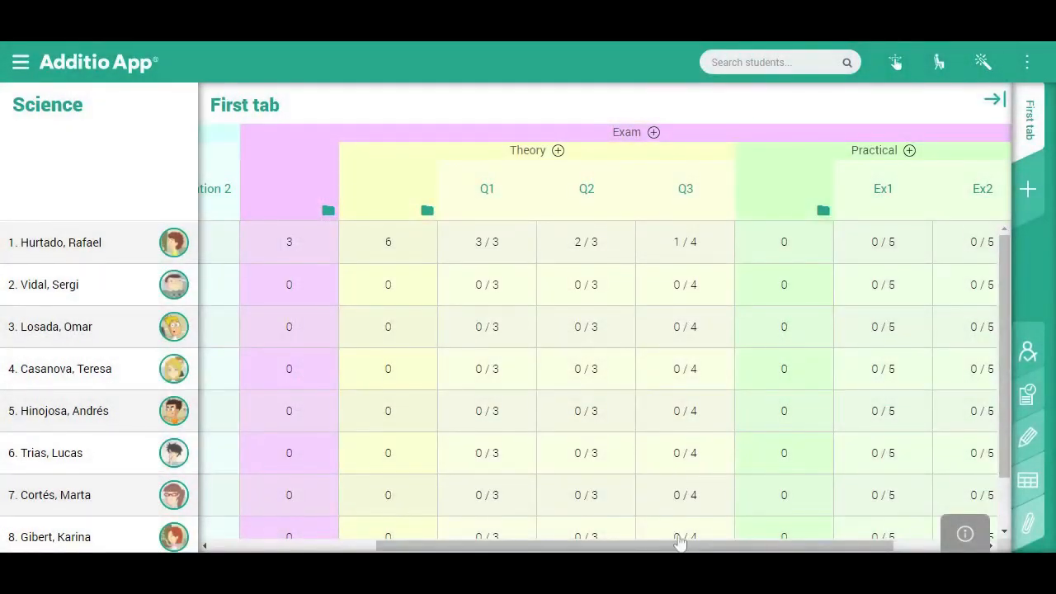
Enter the first student's Practical marks: 3 for Ex1 and 1 for Ex2.
drag(681, 542, 714, 551)
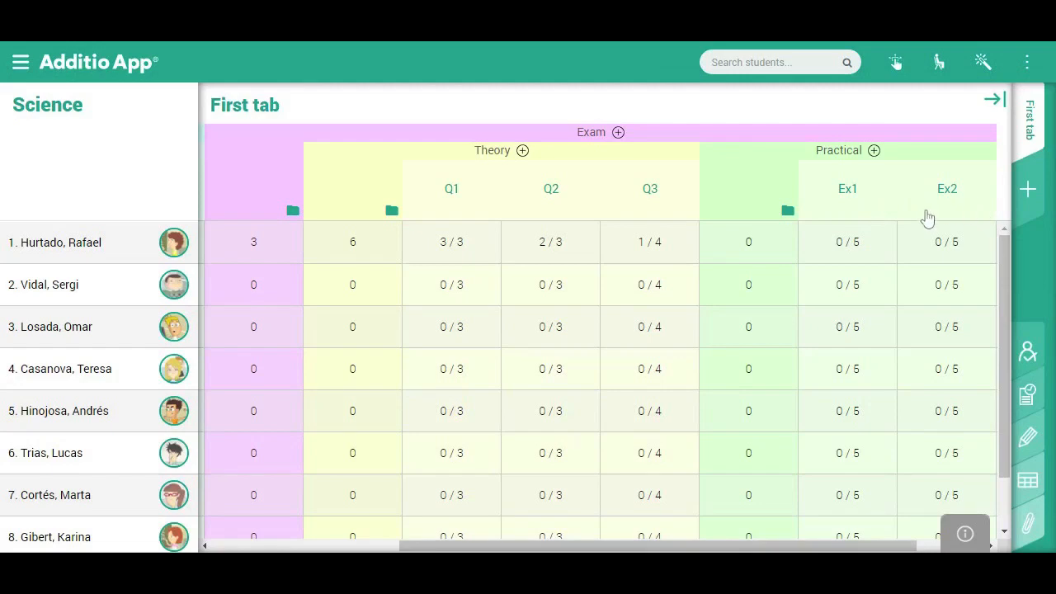
click(850, 241)
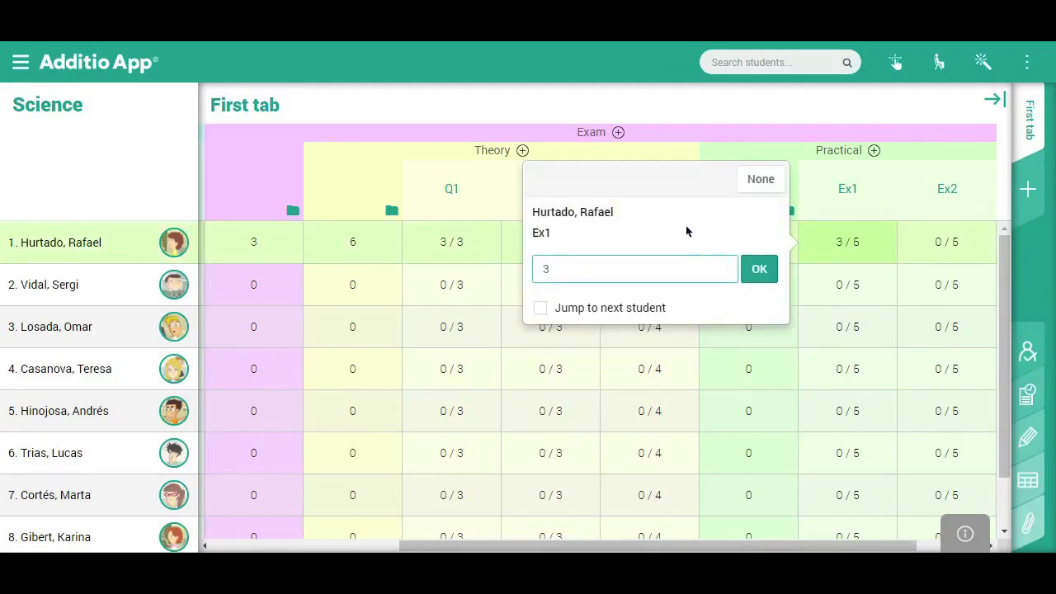
click(755, 275)
click(924, 248)
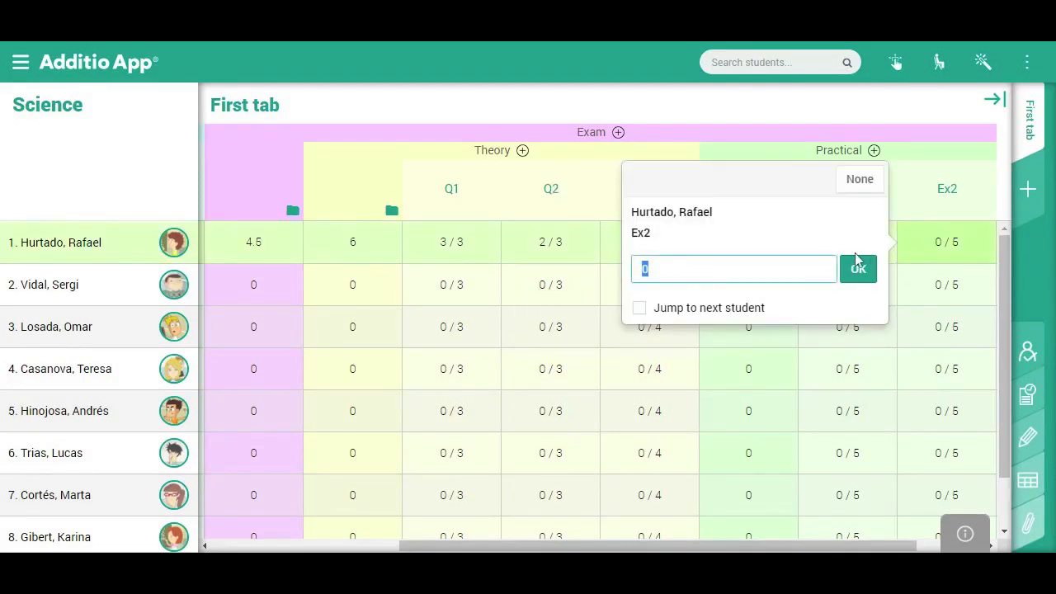
click(854, 269)
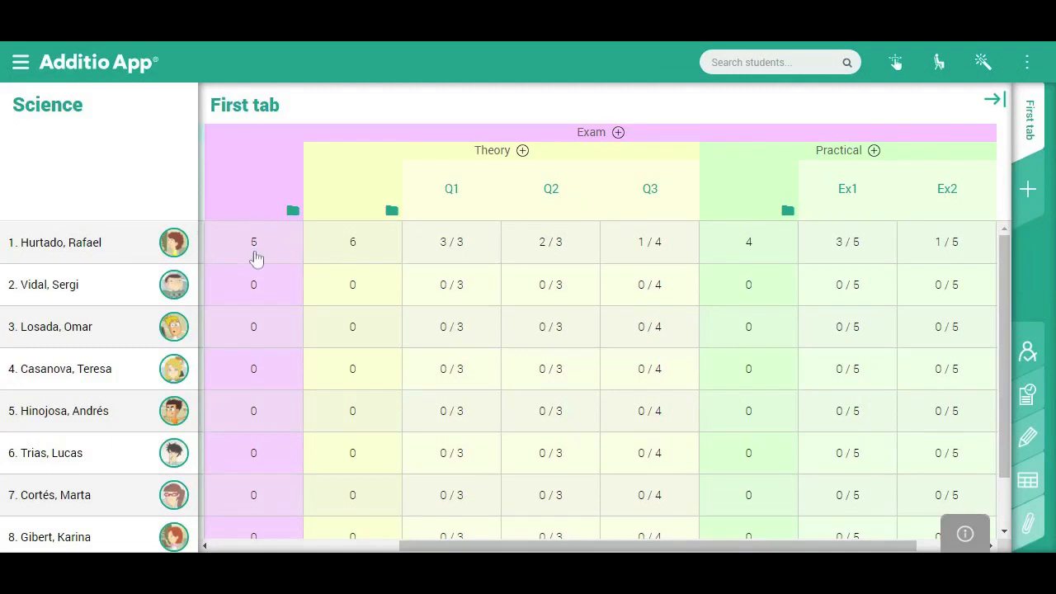
Modify the Exam category's weighting to 40% for Theory and 60% for Practical, and save it.
click(293, 212)
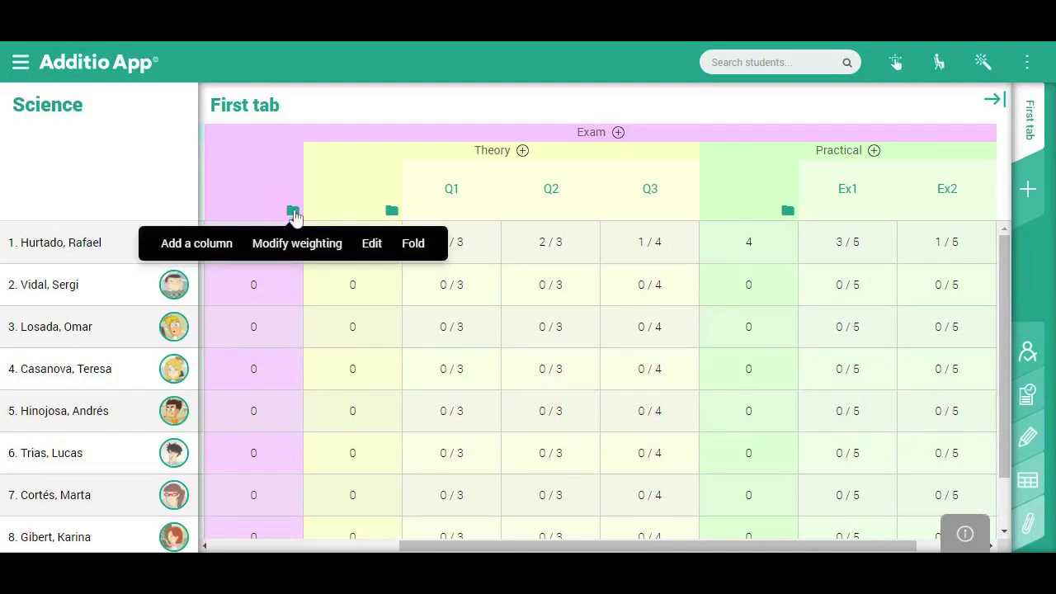
click(320, 247)
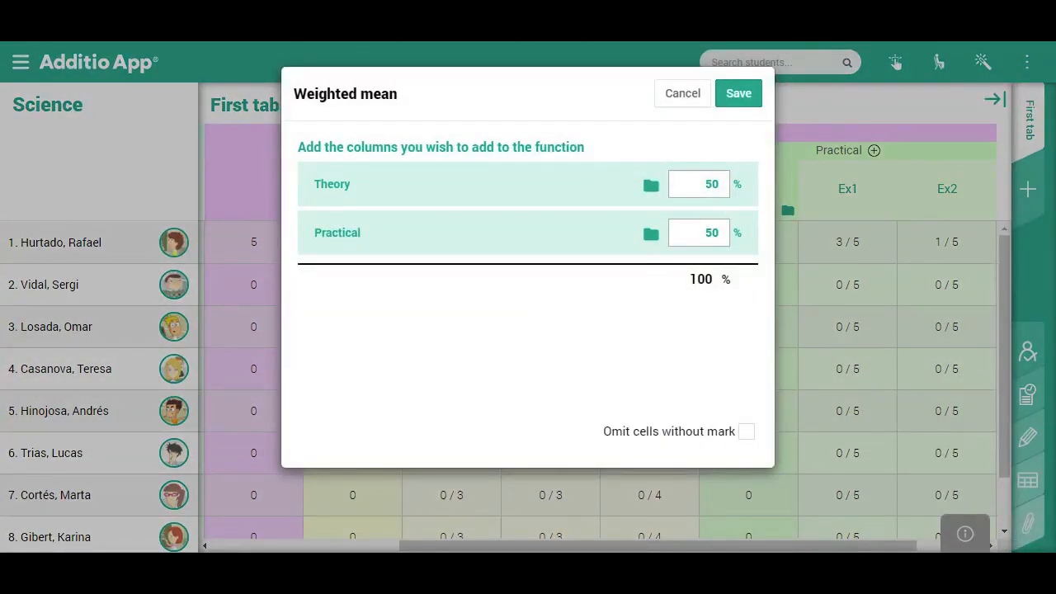
click(711, 184)
double_click(714, 184)
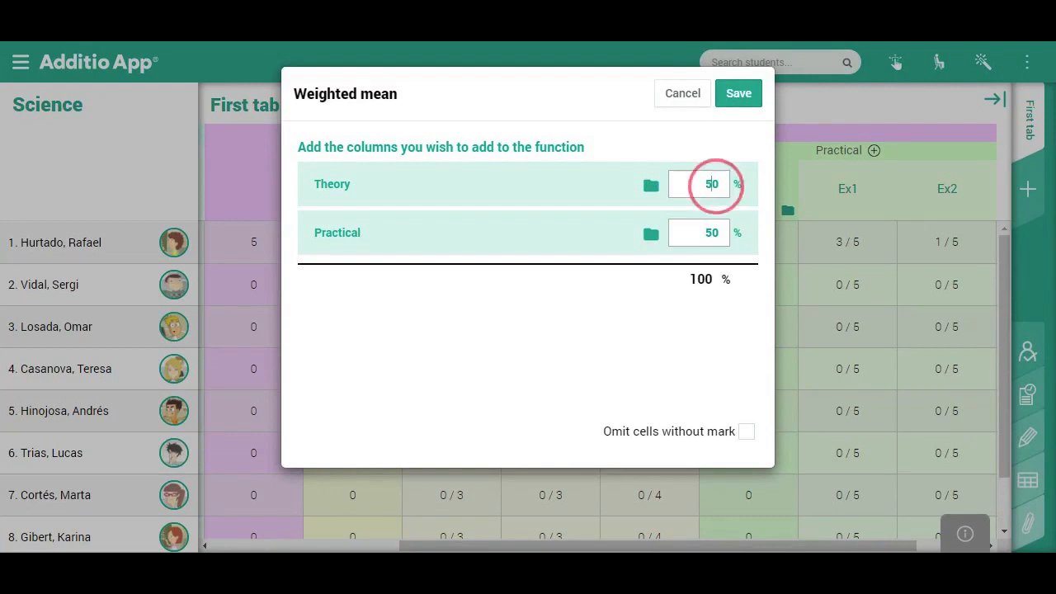
text(40)
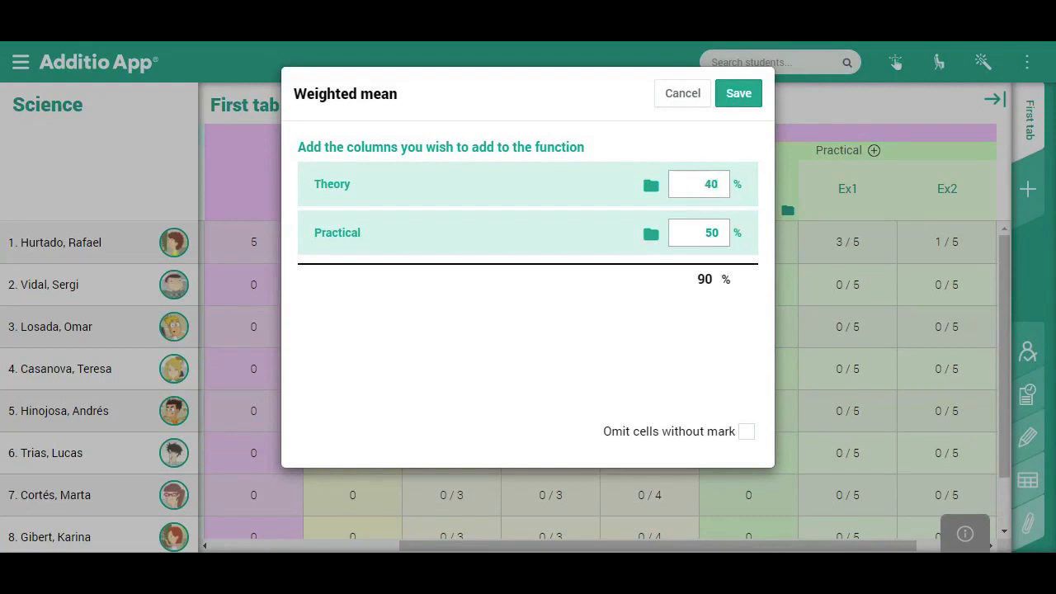
double_click(707, 232)
text(6)
click(742, 96)
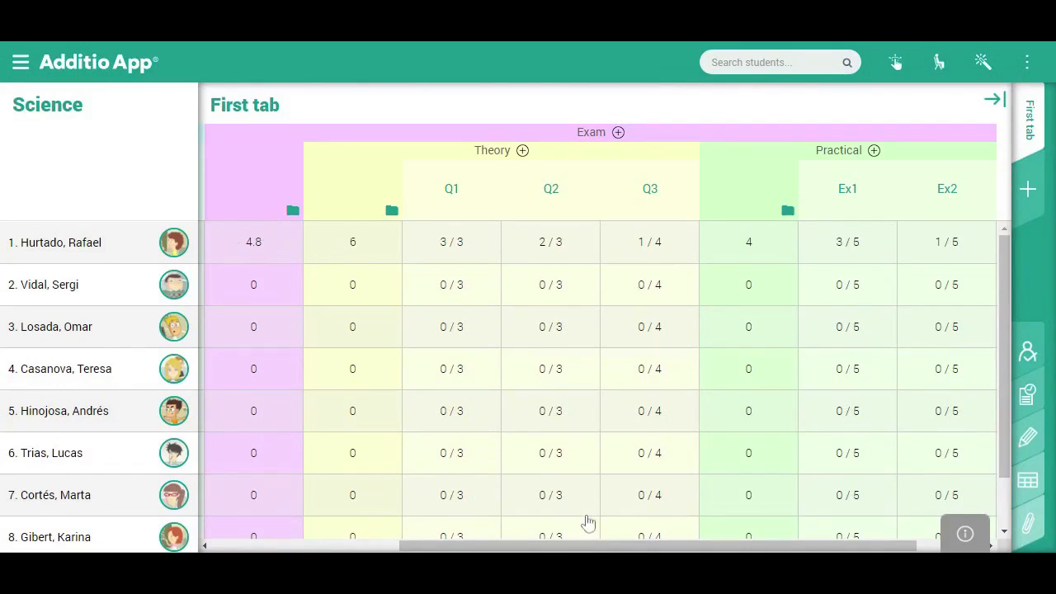
Start a new column after the Exam category, name it Behaviour and set its mark type to Category.
drag(620, 548, 769, 524)
click(960, 199)
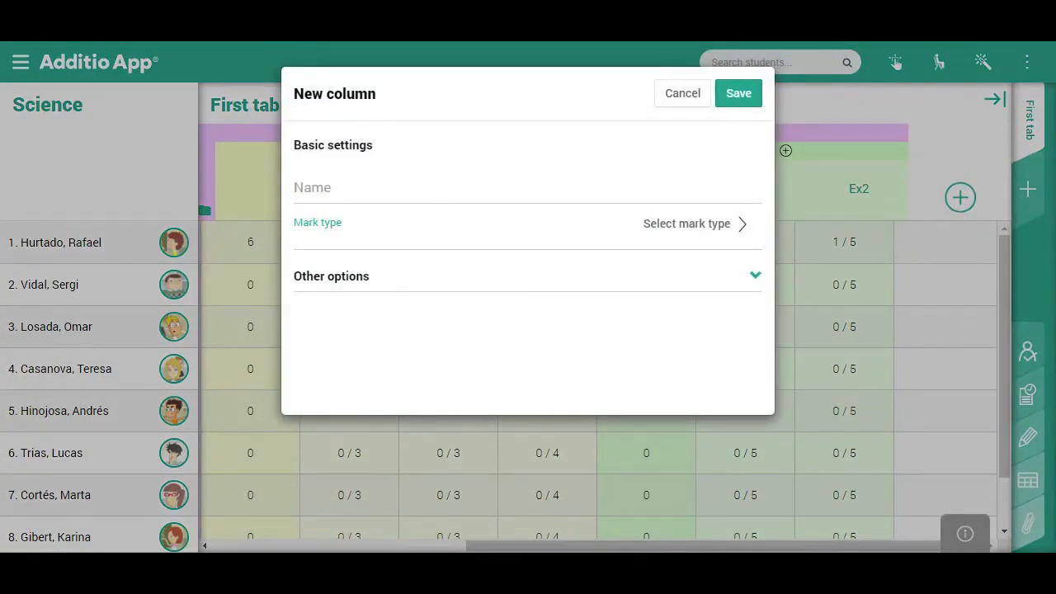
text(Behq)
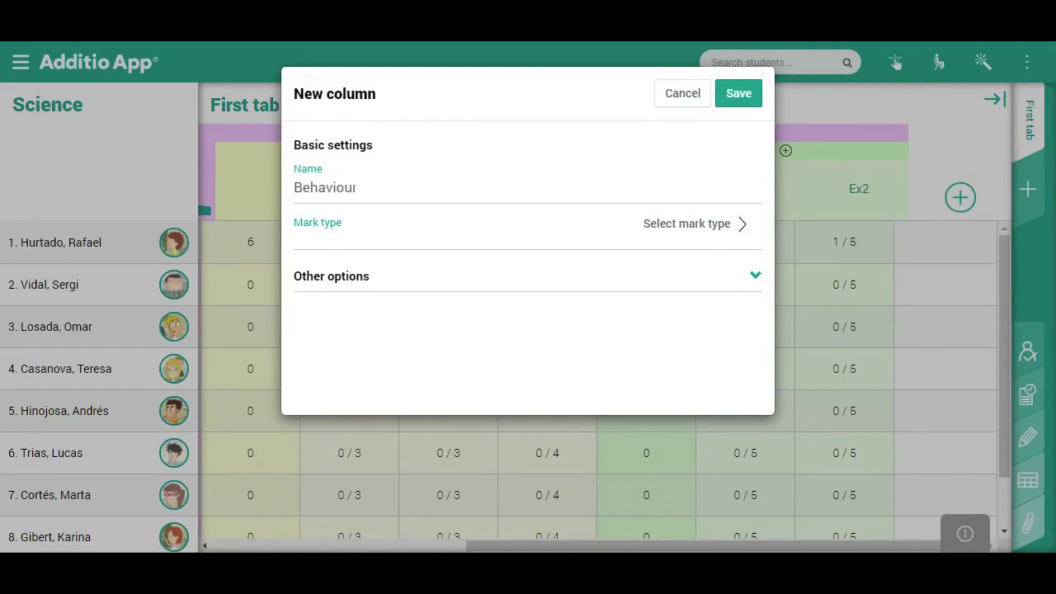
click(693, 225)
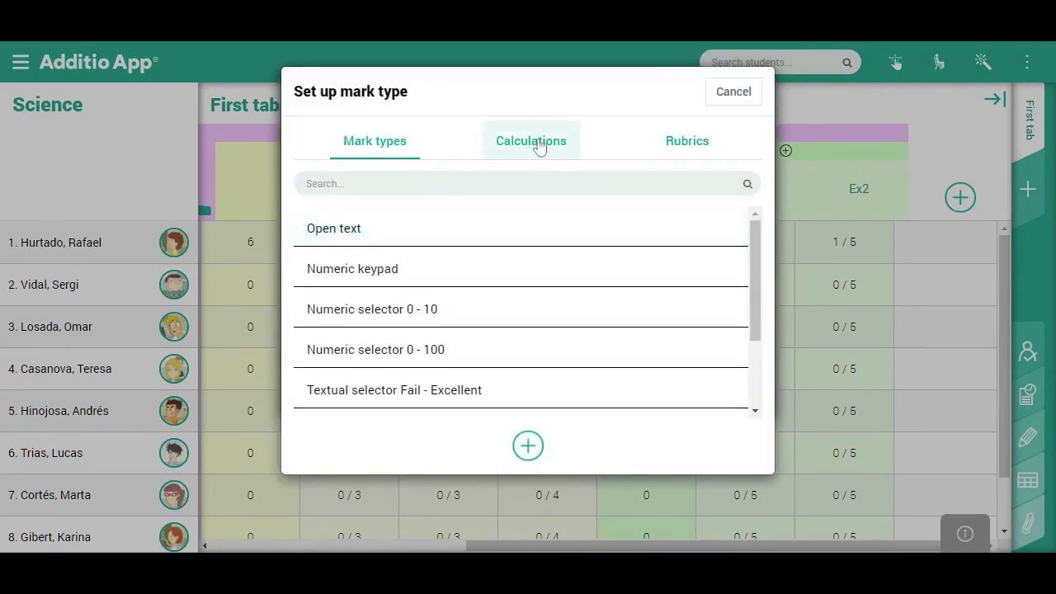
click(538, 147)
click(487, 236)
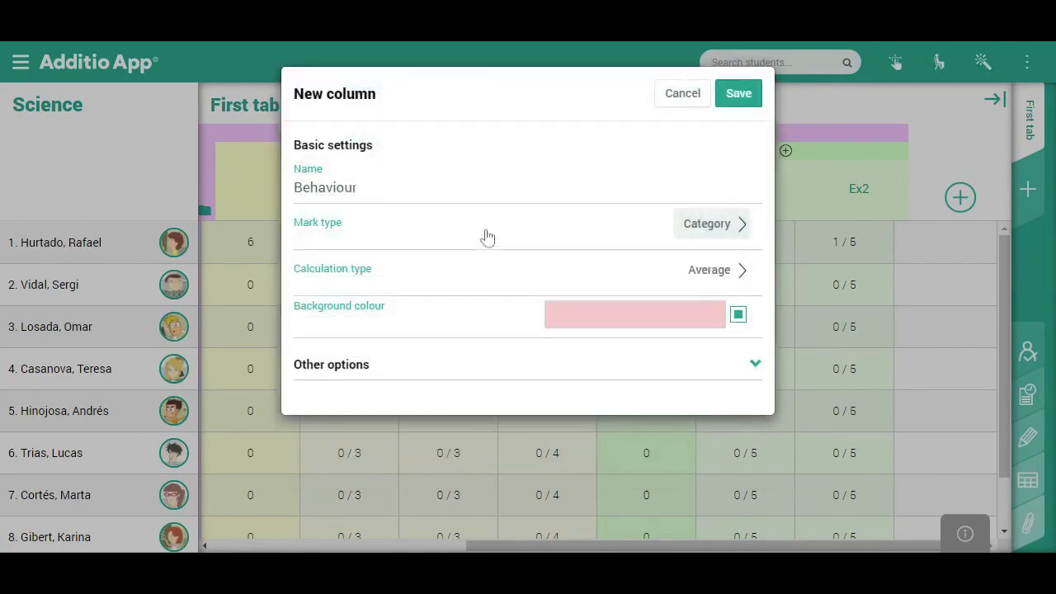
Give the Behaviour category a lavender background colour, set its calculation type to Sum and save it.
click(672, 318)
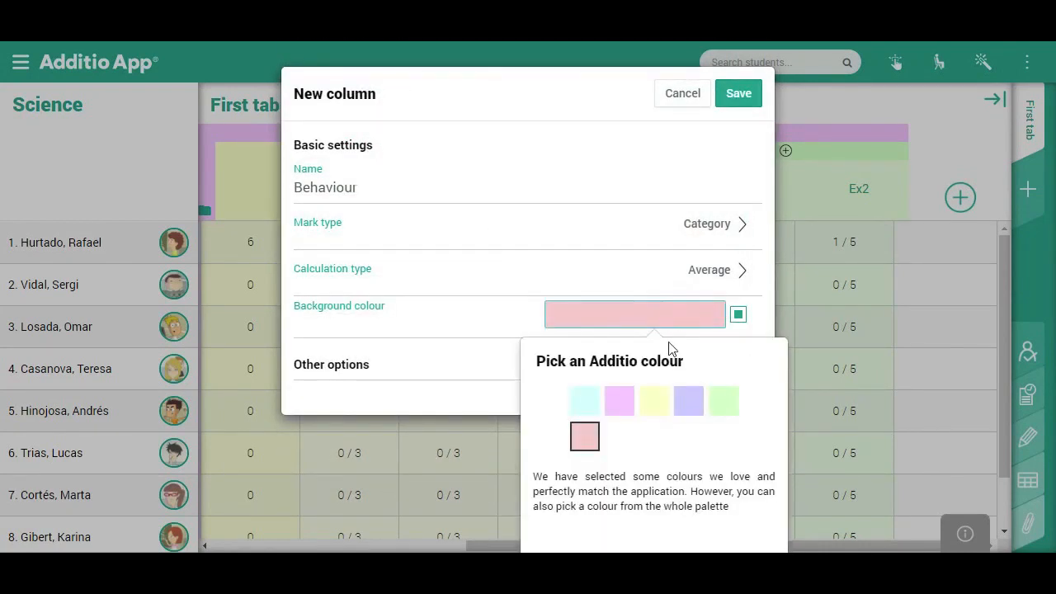
click(688, 403)
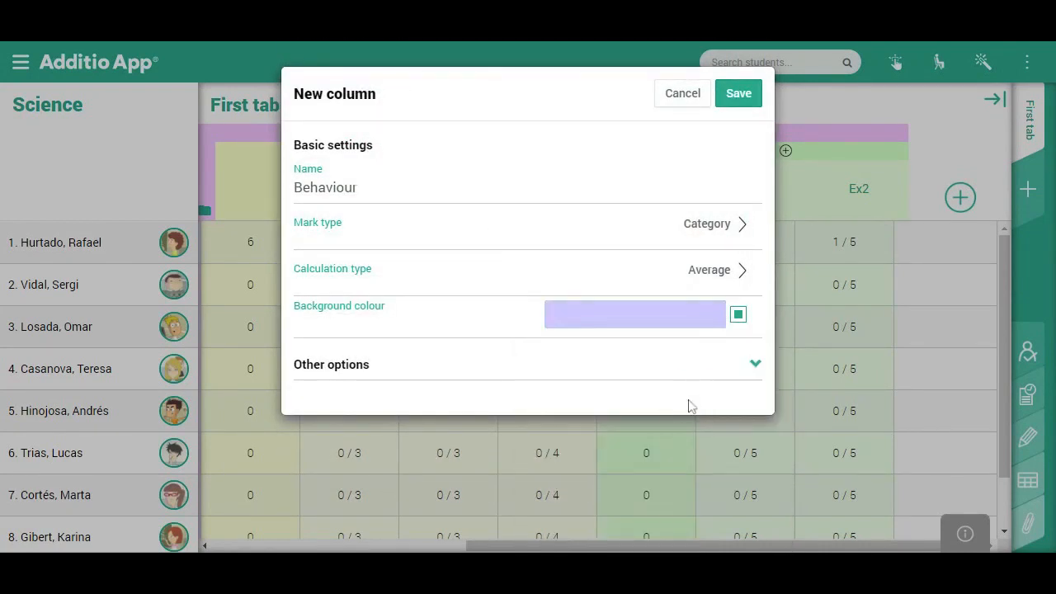
click(724, 272)
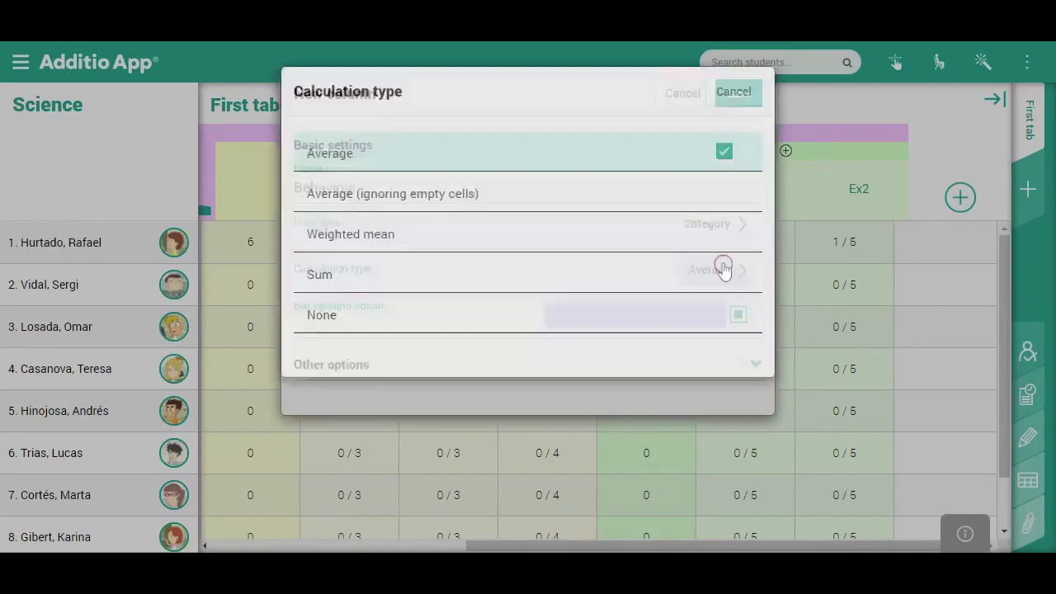
click(607, 280)
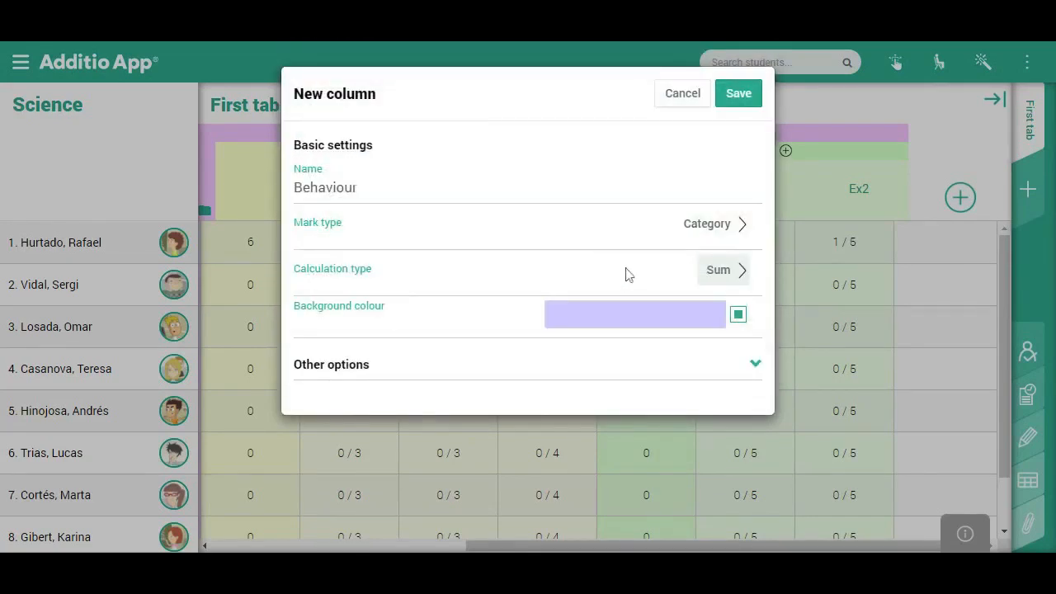
click(738, 94)
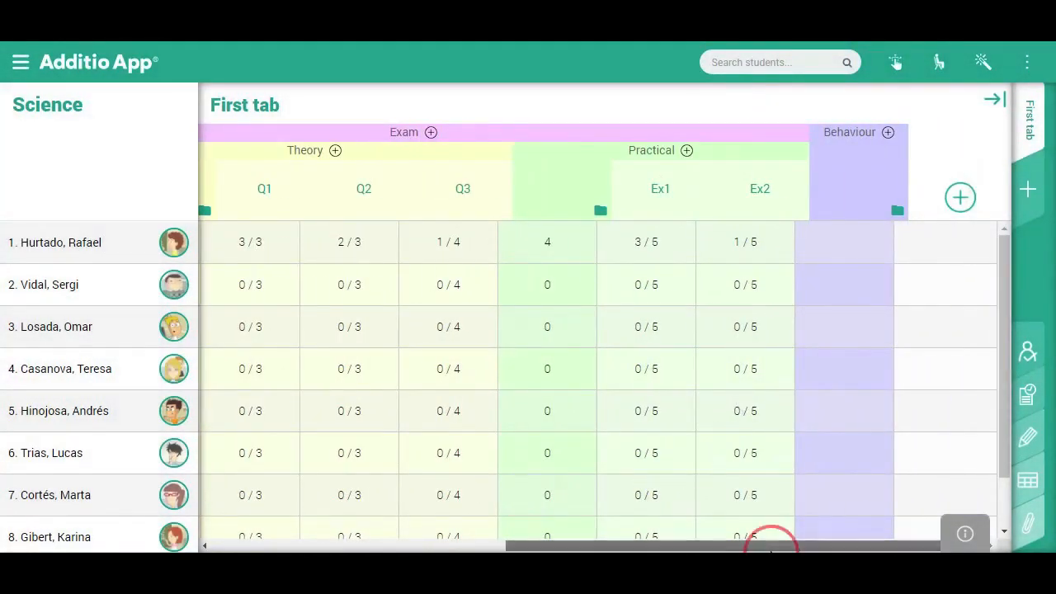
Start a column inside the Behaviour category, name it Day 1 and set its mark type to Icon selector: Faces.
drag(858, 545, 843, 545)
click(897, 133)
click(318, 189)
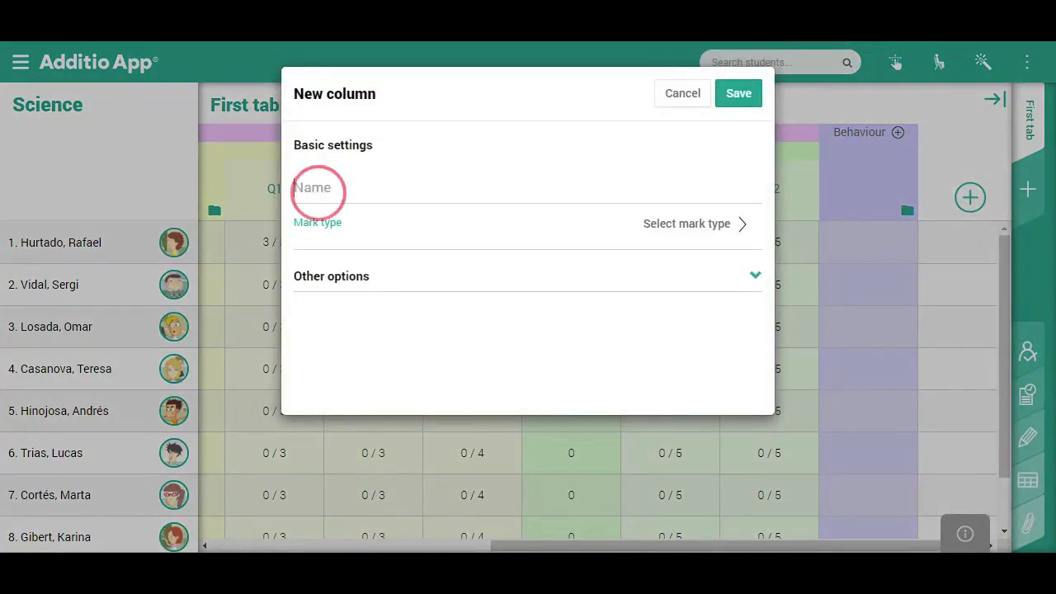
text(Day 1)
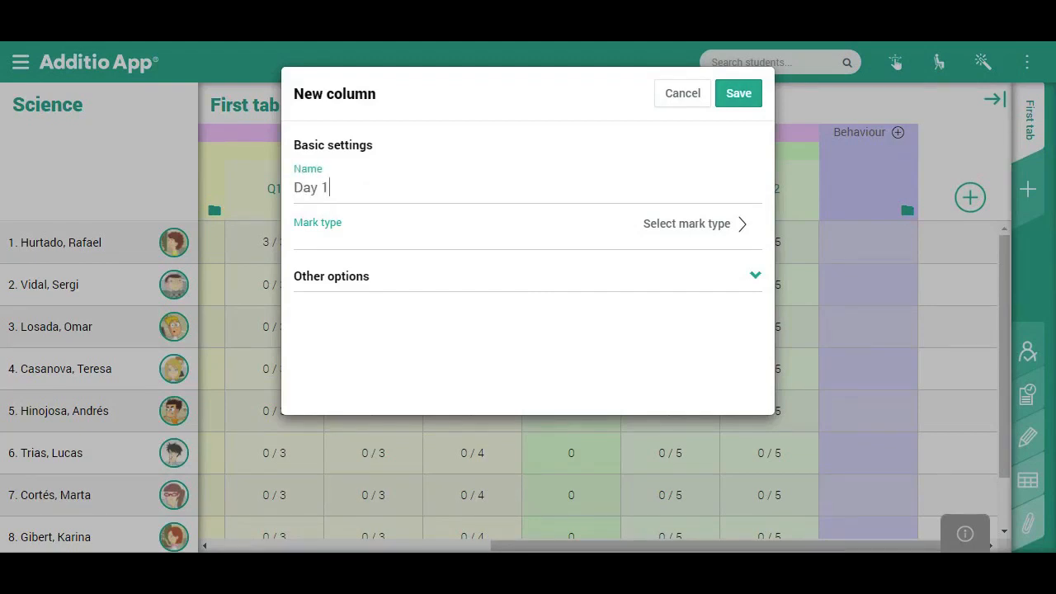
click(709, 232)
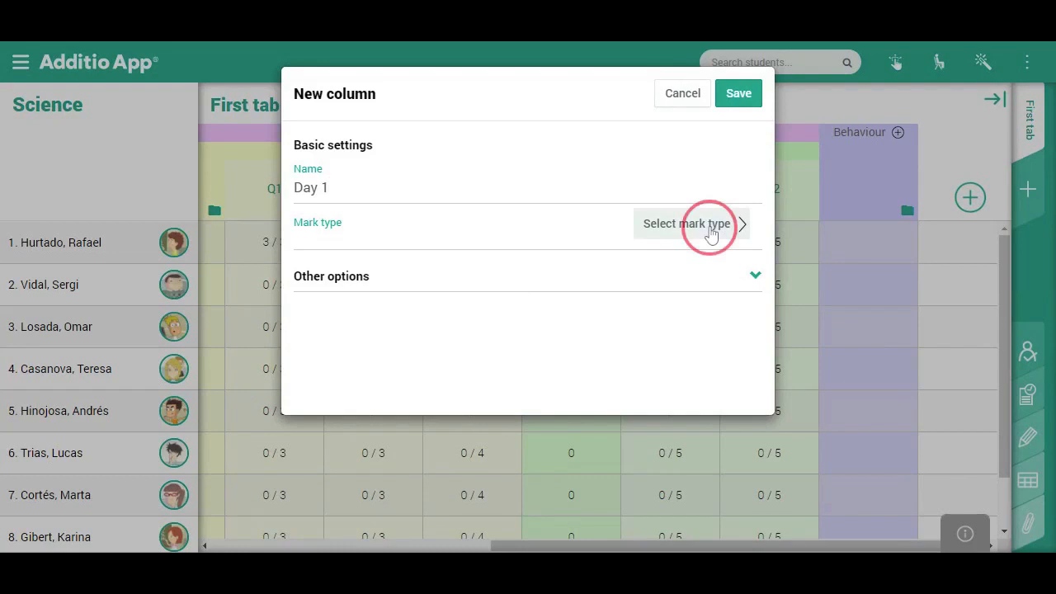
scroll(660, 239, down, 2)
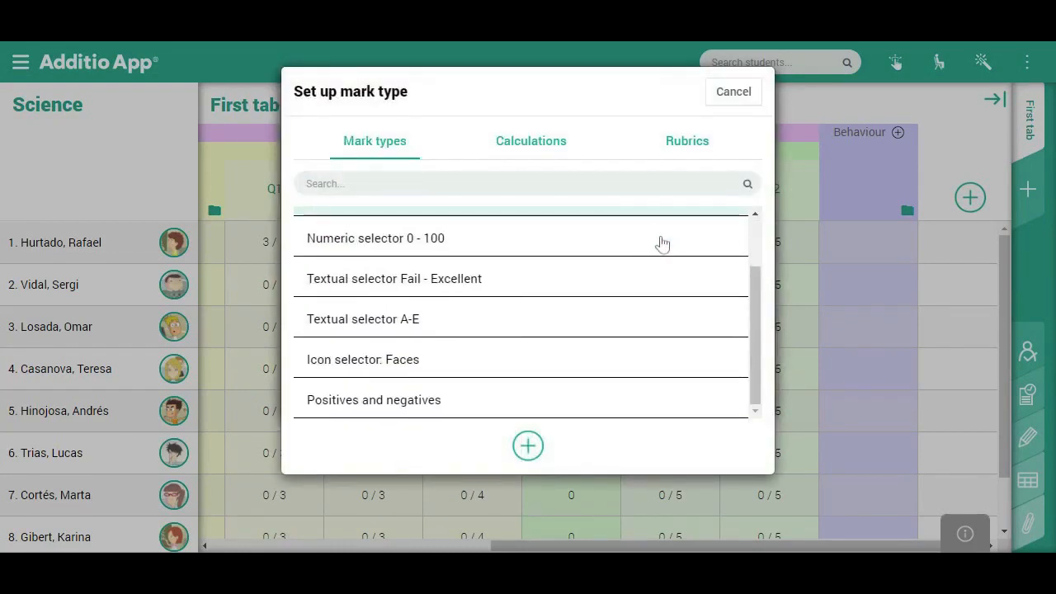
click(503, 360)
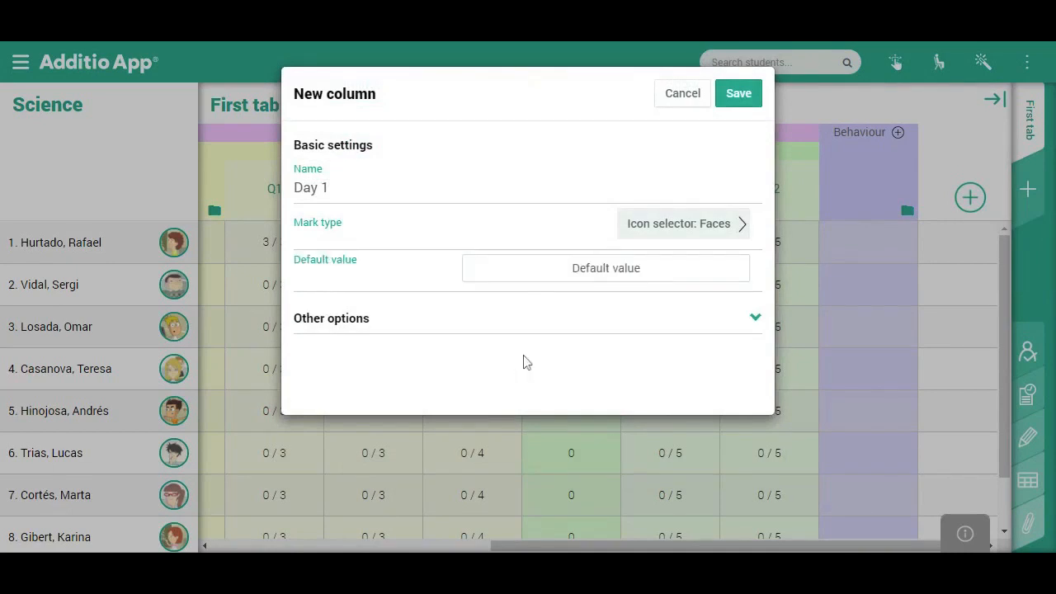
Set Day 1's default value to the green smiling face and save the column.
click(644, 269)
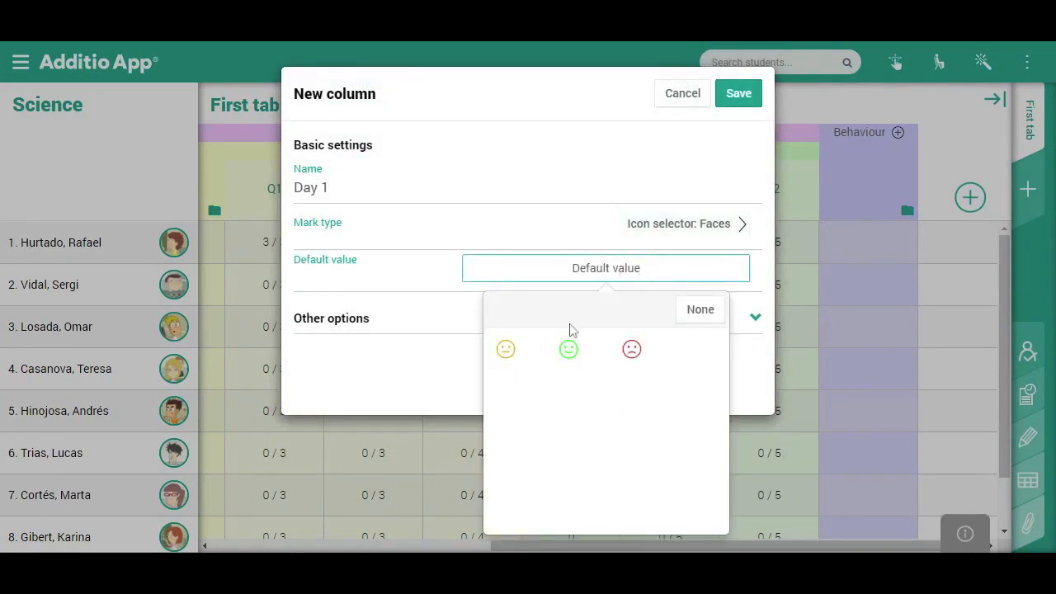
click(569, 353)
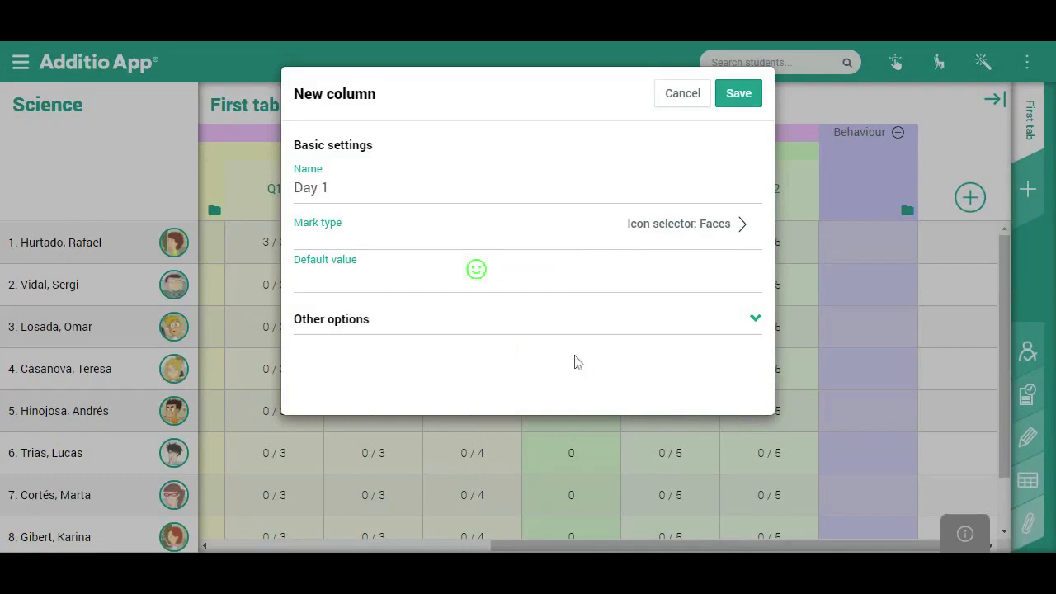
click(476, 272)
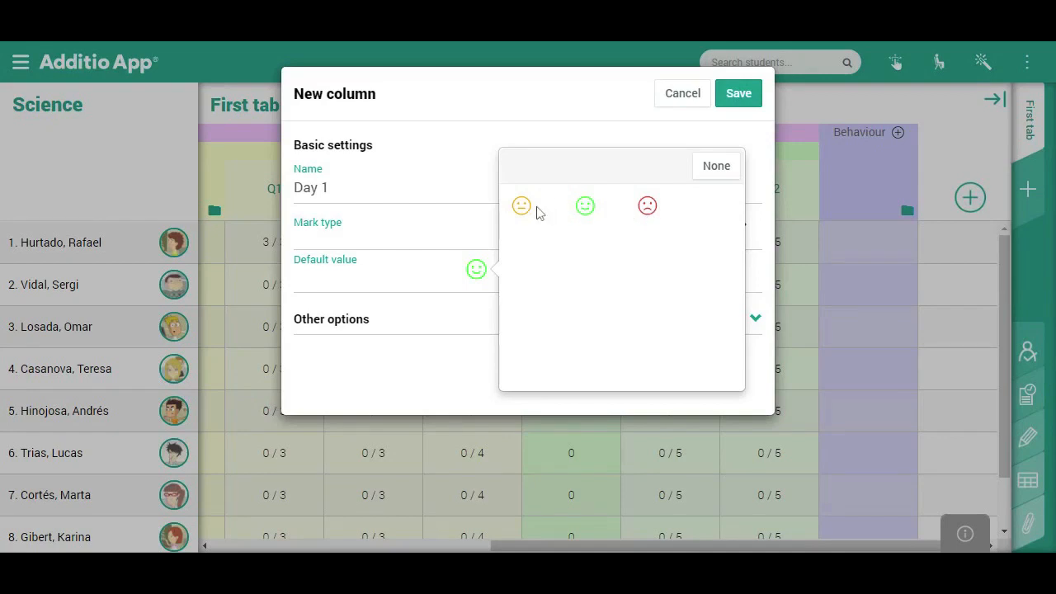
click(714, 172)
click(677, 266)
click(570, 349)
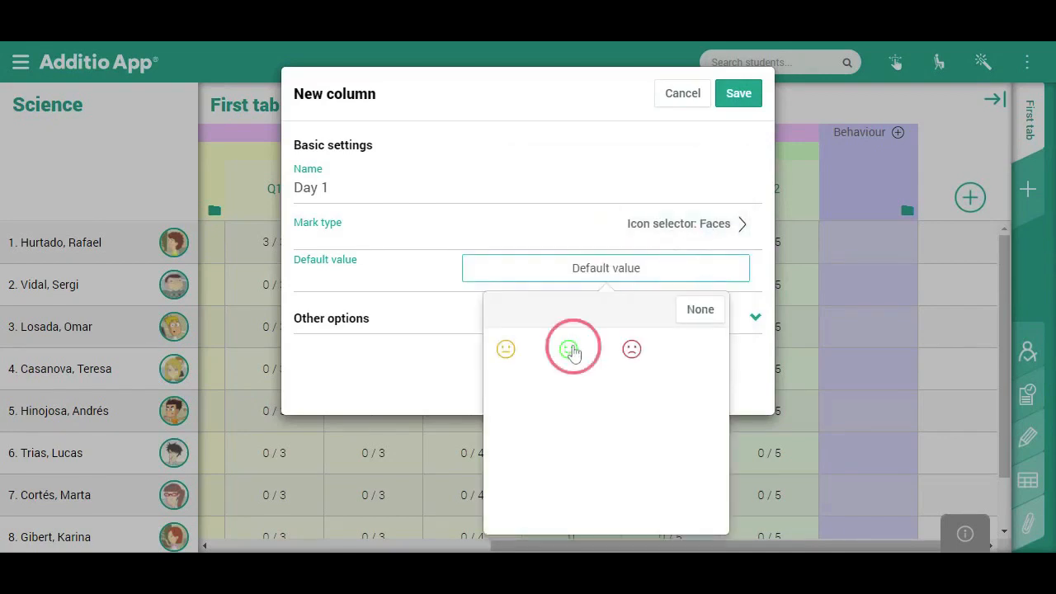
click(738, 95)
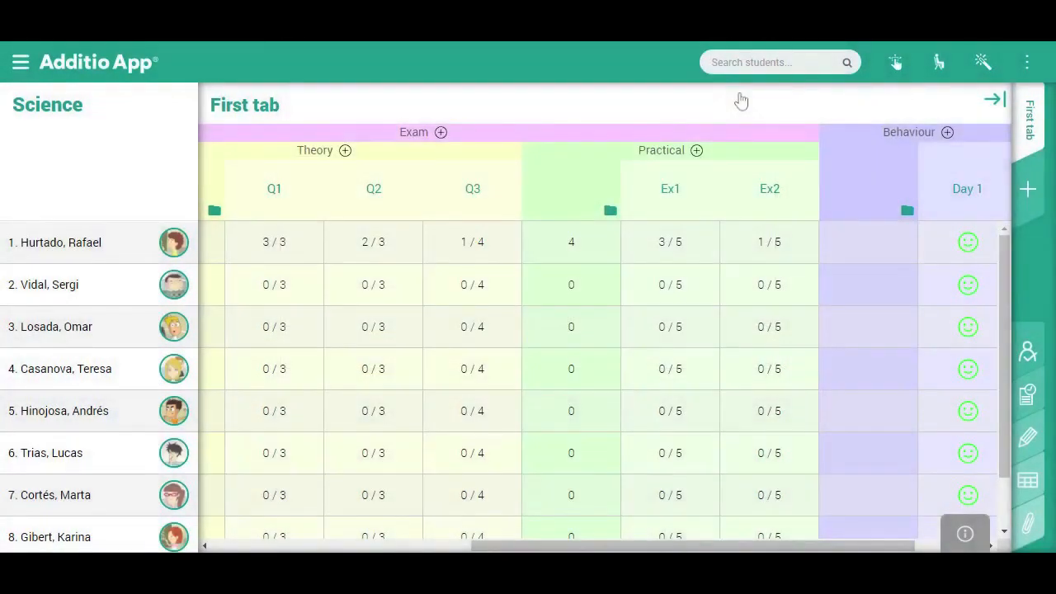
Start a second column inside the Behaviour category, name it Day 2 and set its mark type to Icon selector: Faces.
drag(842, 542, 893, 550)
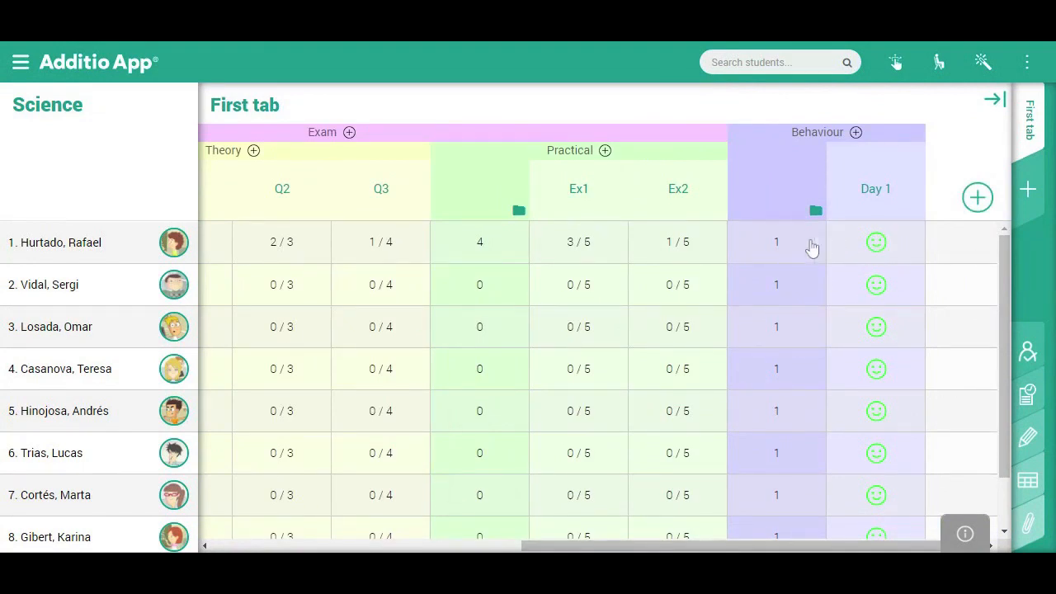
click(855, 132)
click(579, 192)
text(Day 2)
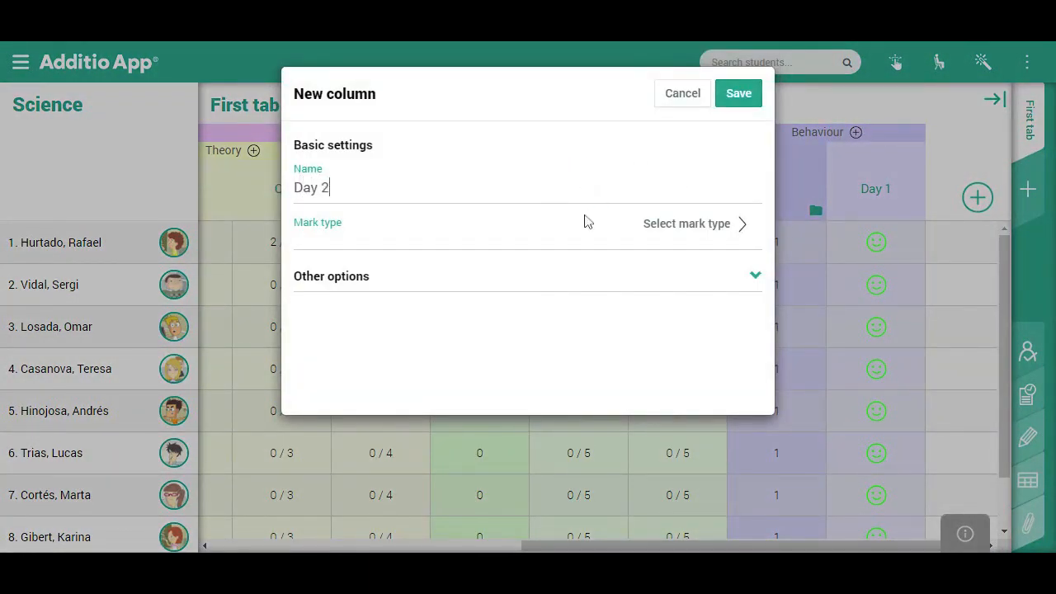
click(721, 229)
scroll(649, 312, down, 1)
scroll(648, 313, down, 1)
click(517, 356)
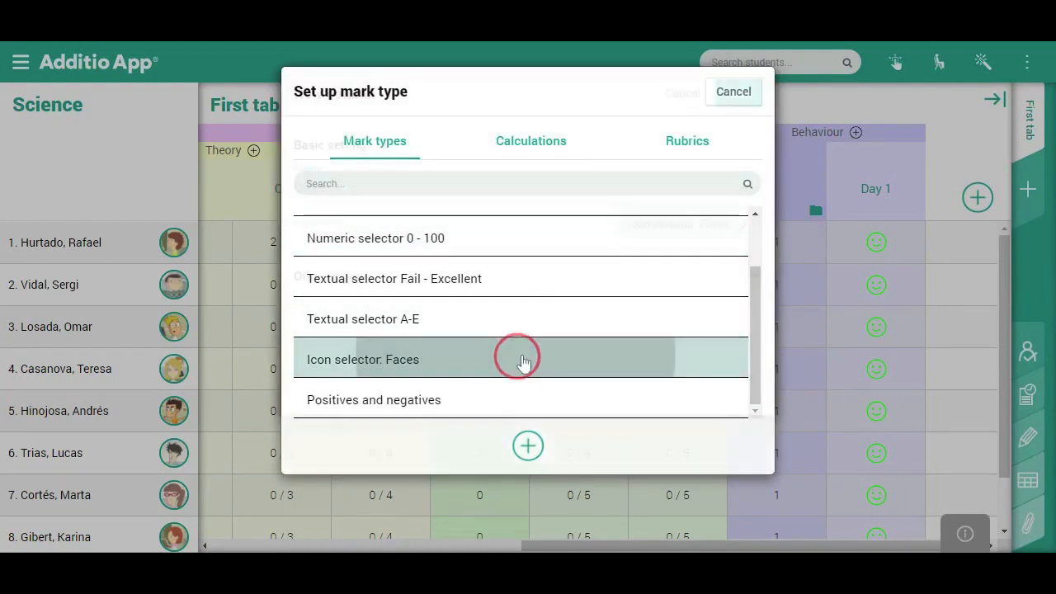
Set Day 2's default value to the green smiling face and save the column.
click(700, 276)
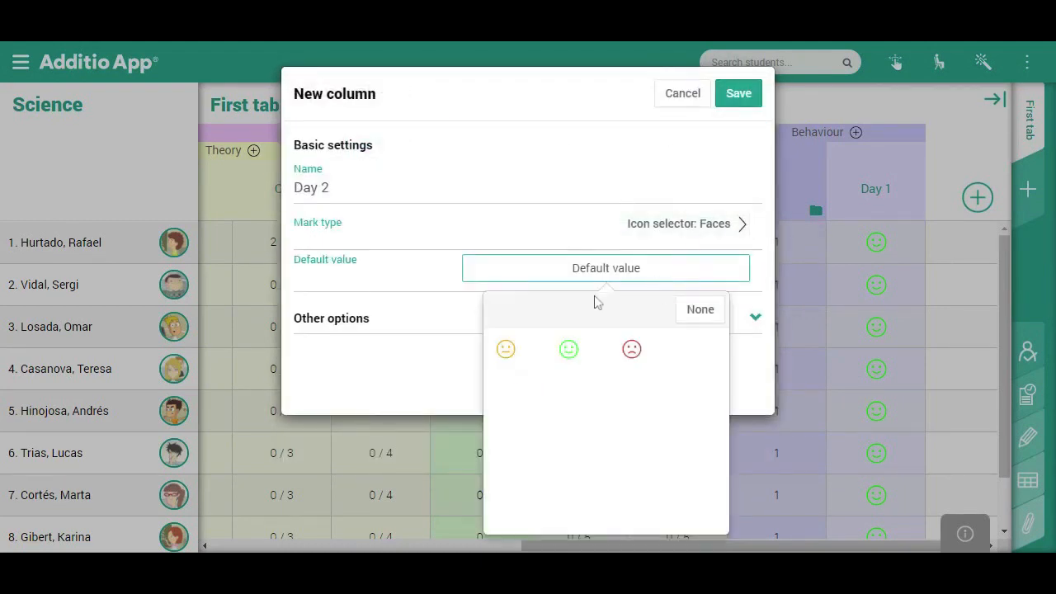
click(570, 356)
click(744, 97)
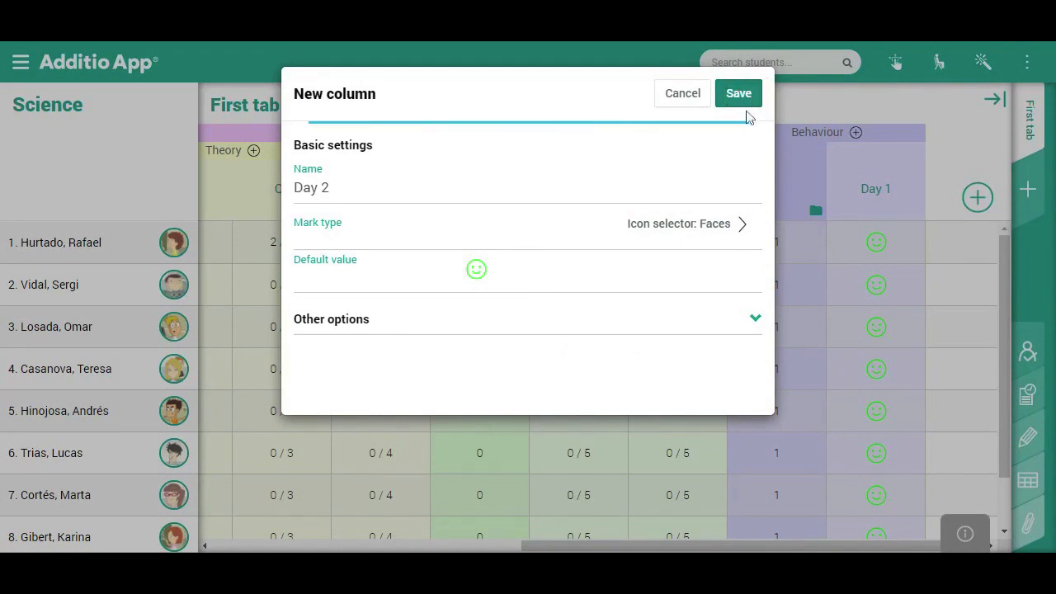
Set the first student's Day 2 behaviour mark to the red sad face.
drag(780, 541, 840, 538)
click(905, 241)
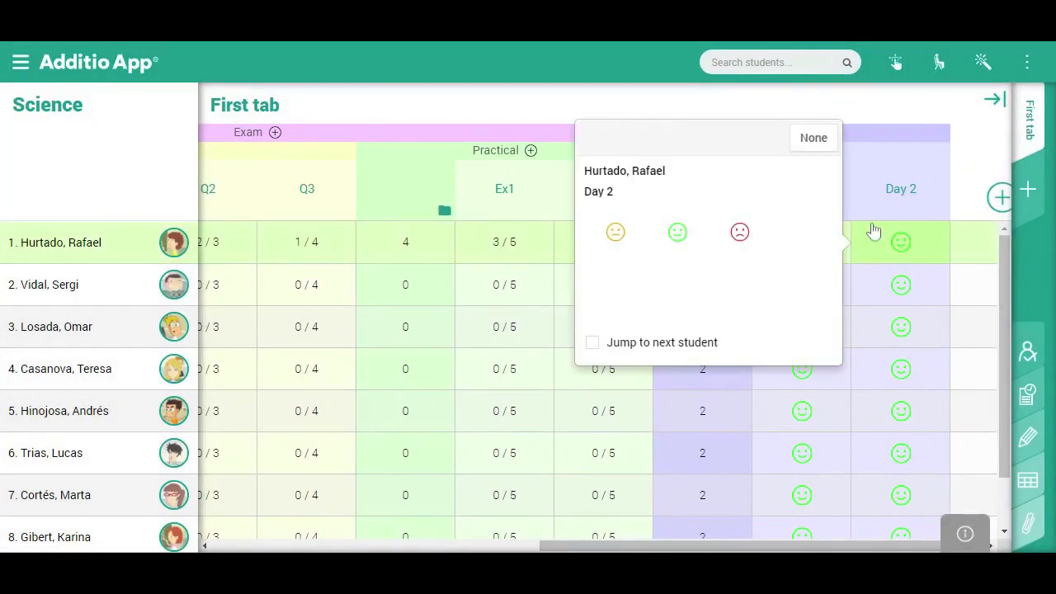
click(740, 233)
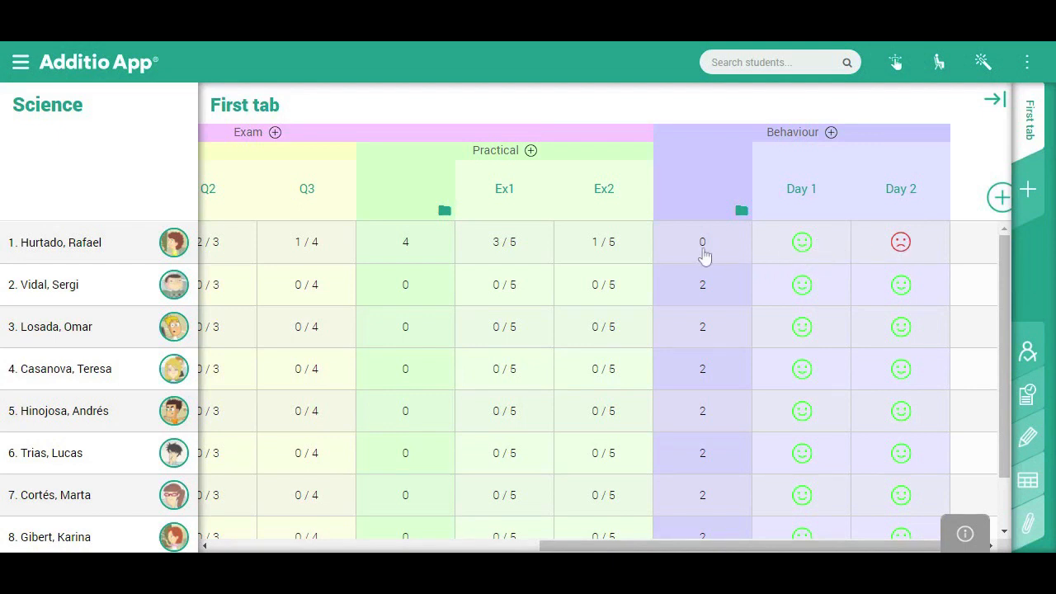
Change the first student's Day 2 behaviour mark to the yellow neutral face.
click(899, 242)
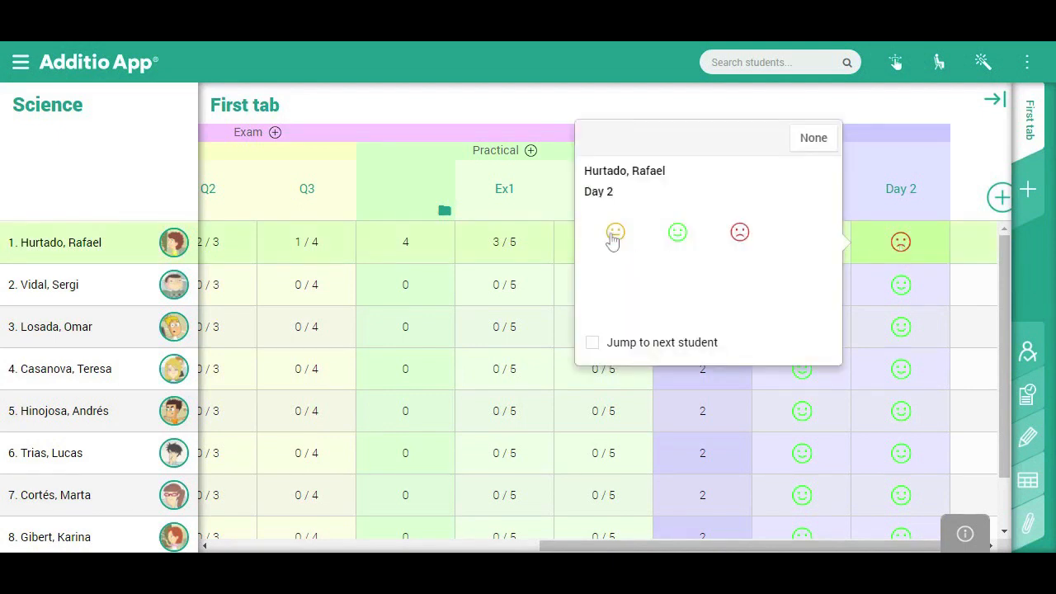
click(614, 234)
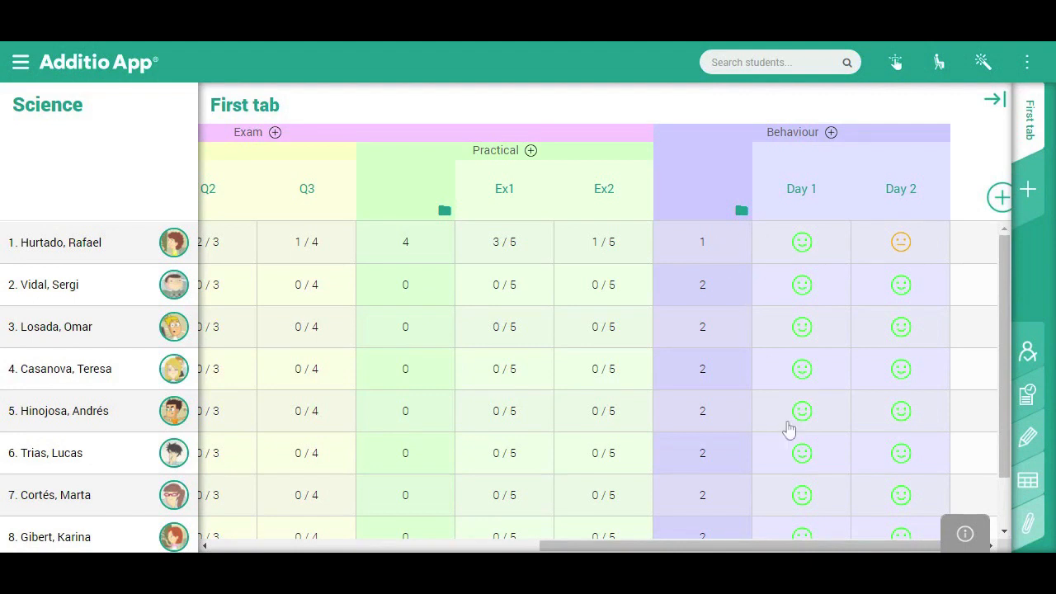
drag(873, 546, 560, 547)
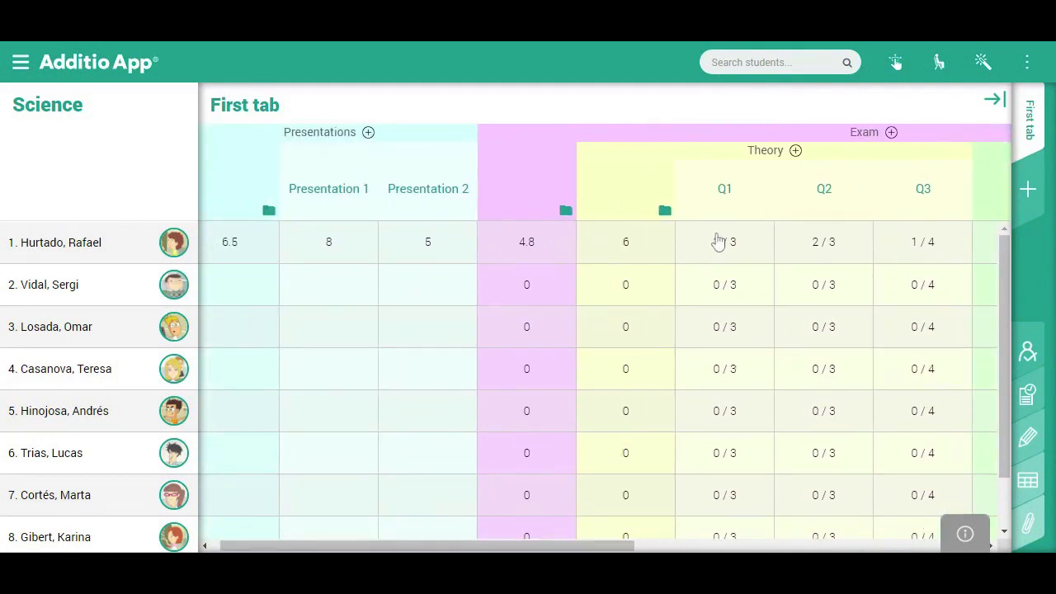